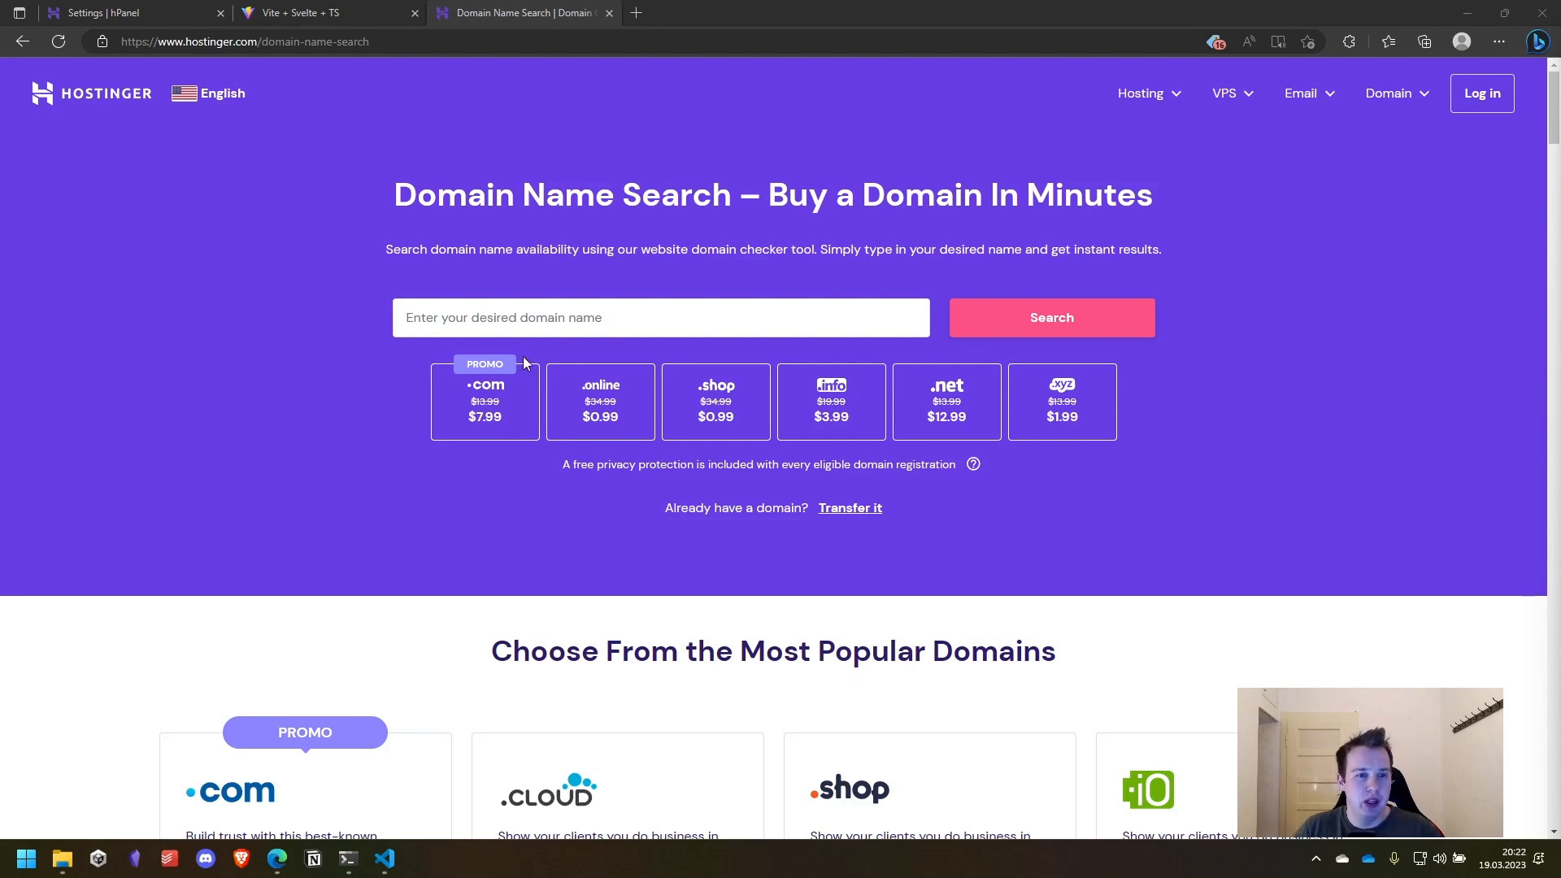
Search for pgmt.xyz, confirm it's available at $1.99/yr and add it to the cart.
left_click(556, 320)
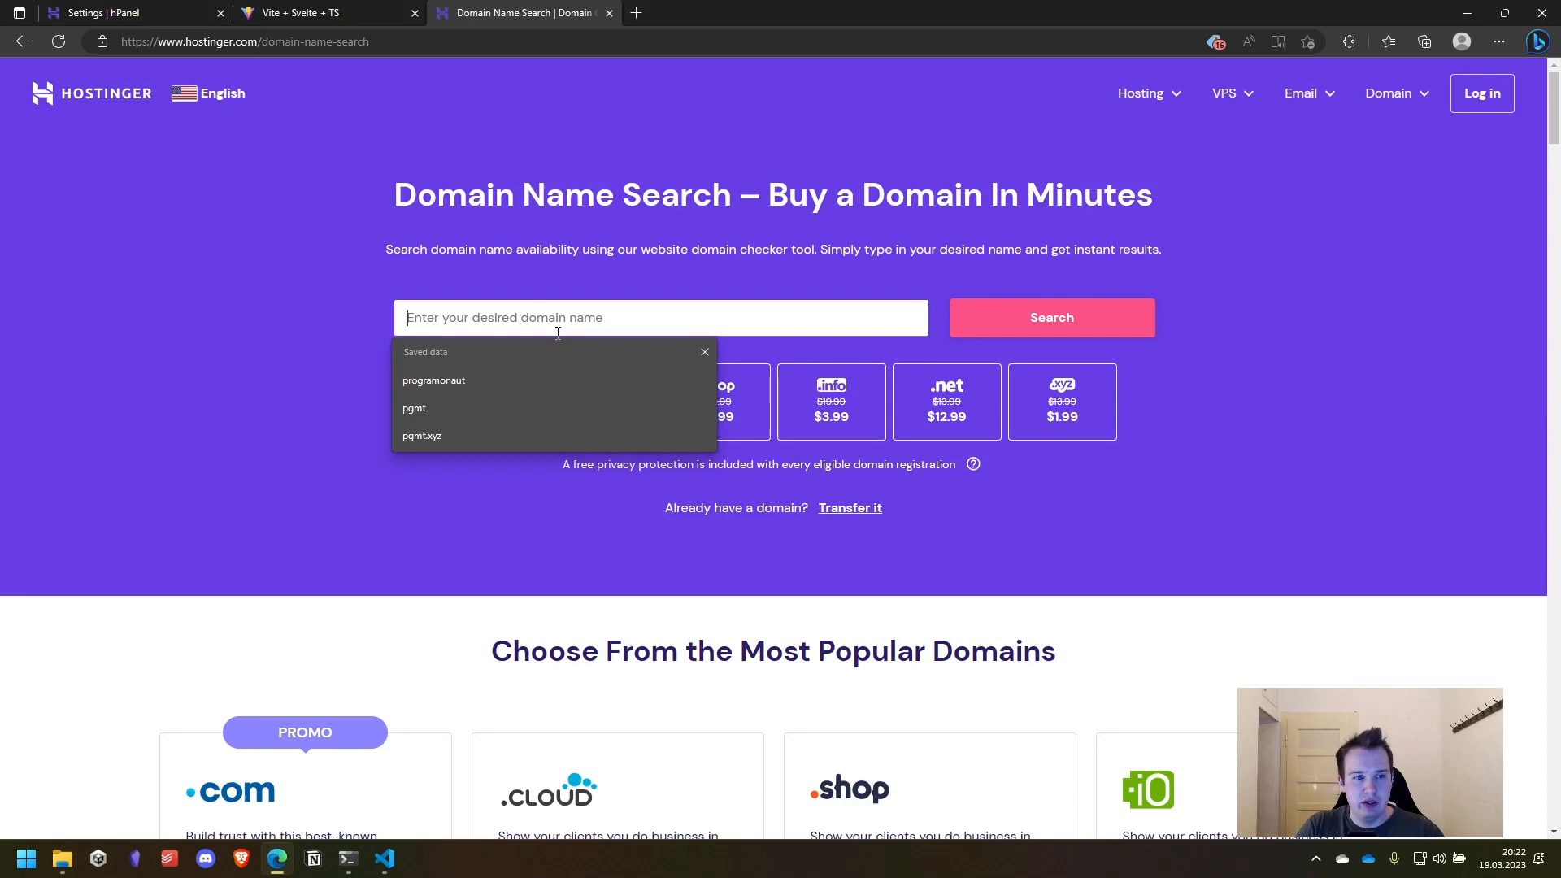
left_click(494, 434)
left_click(1061, 319)
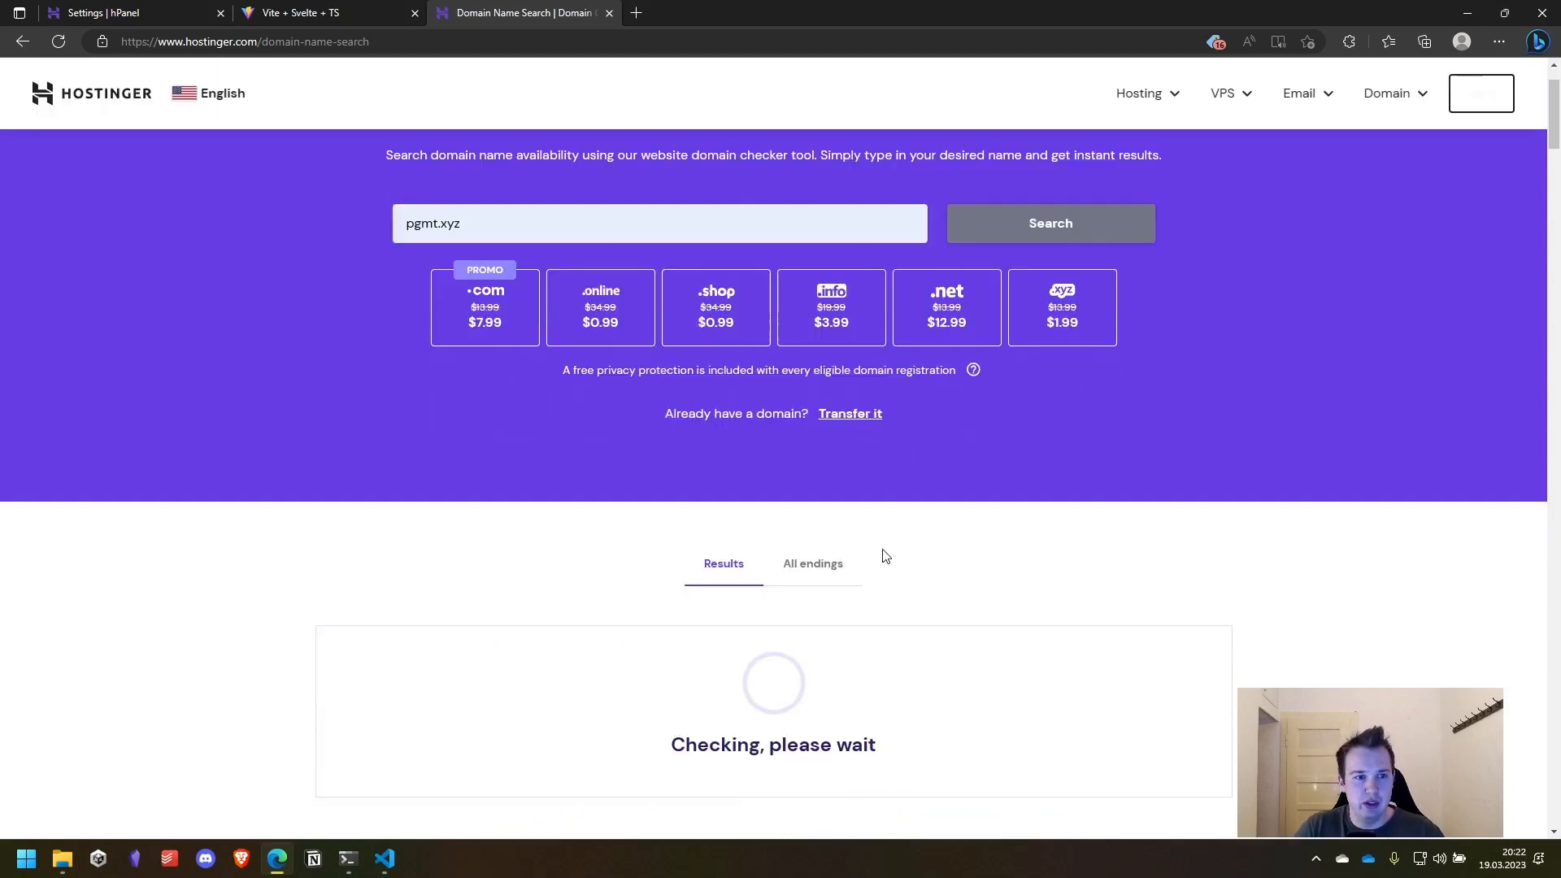
scroll(884, 557, "down", 3)
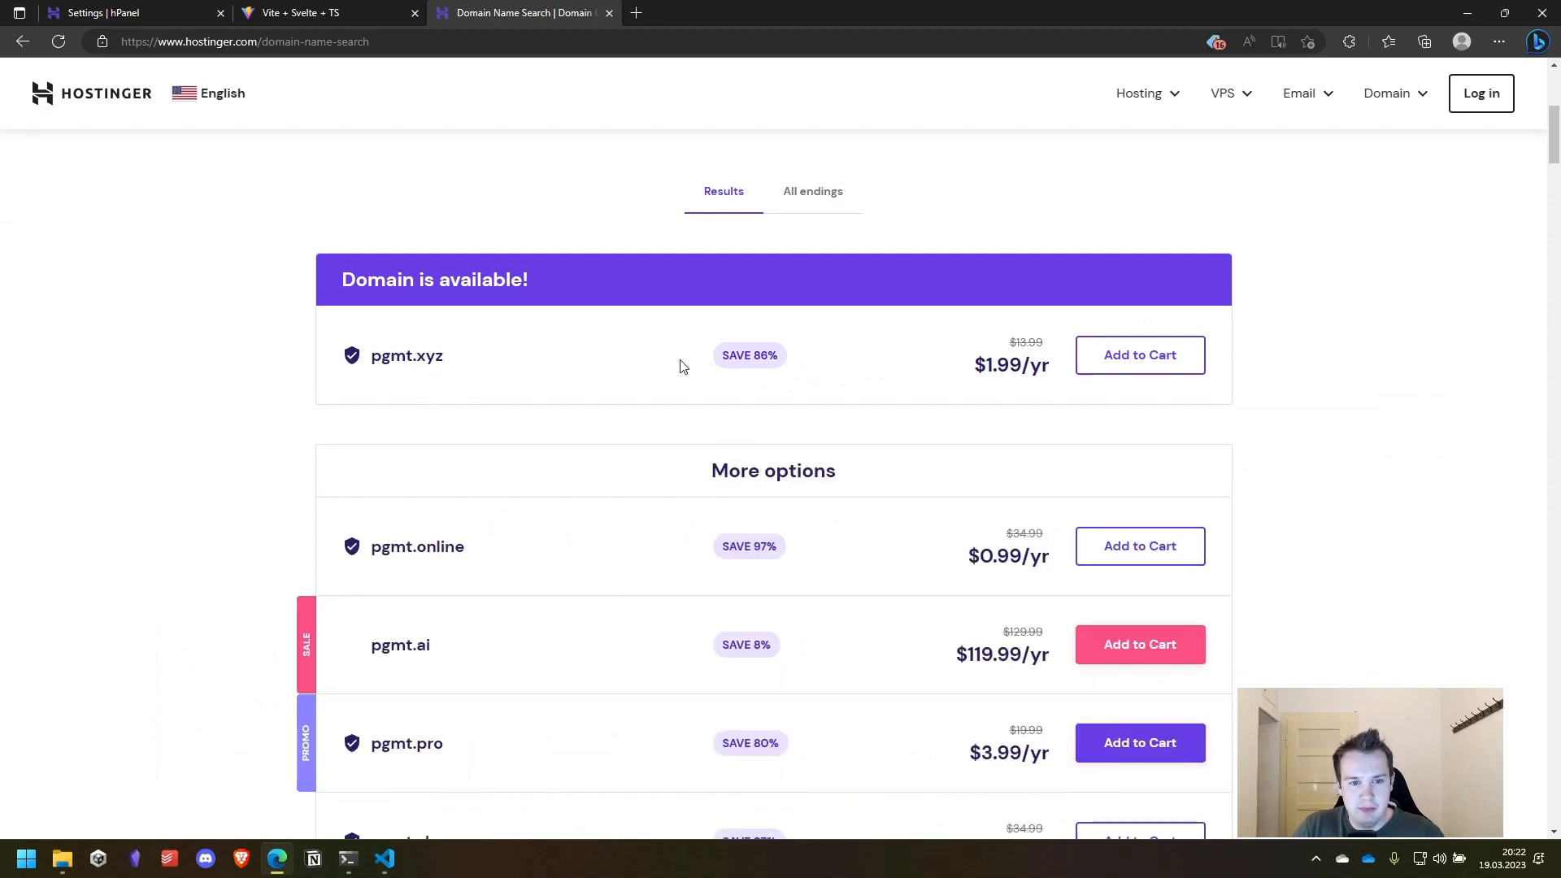
left_click(1147, 360)
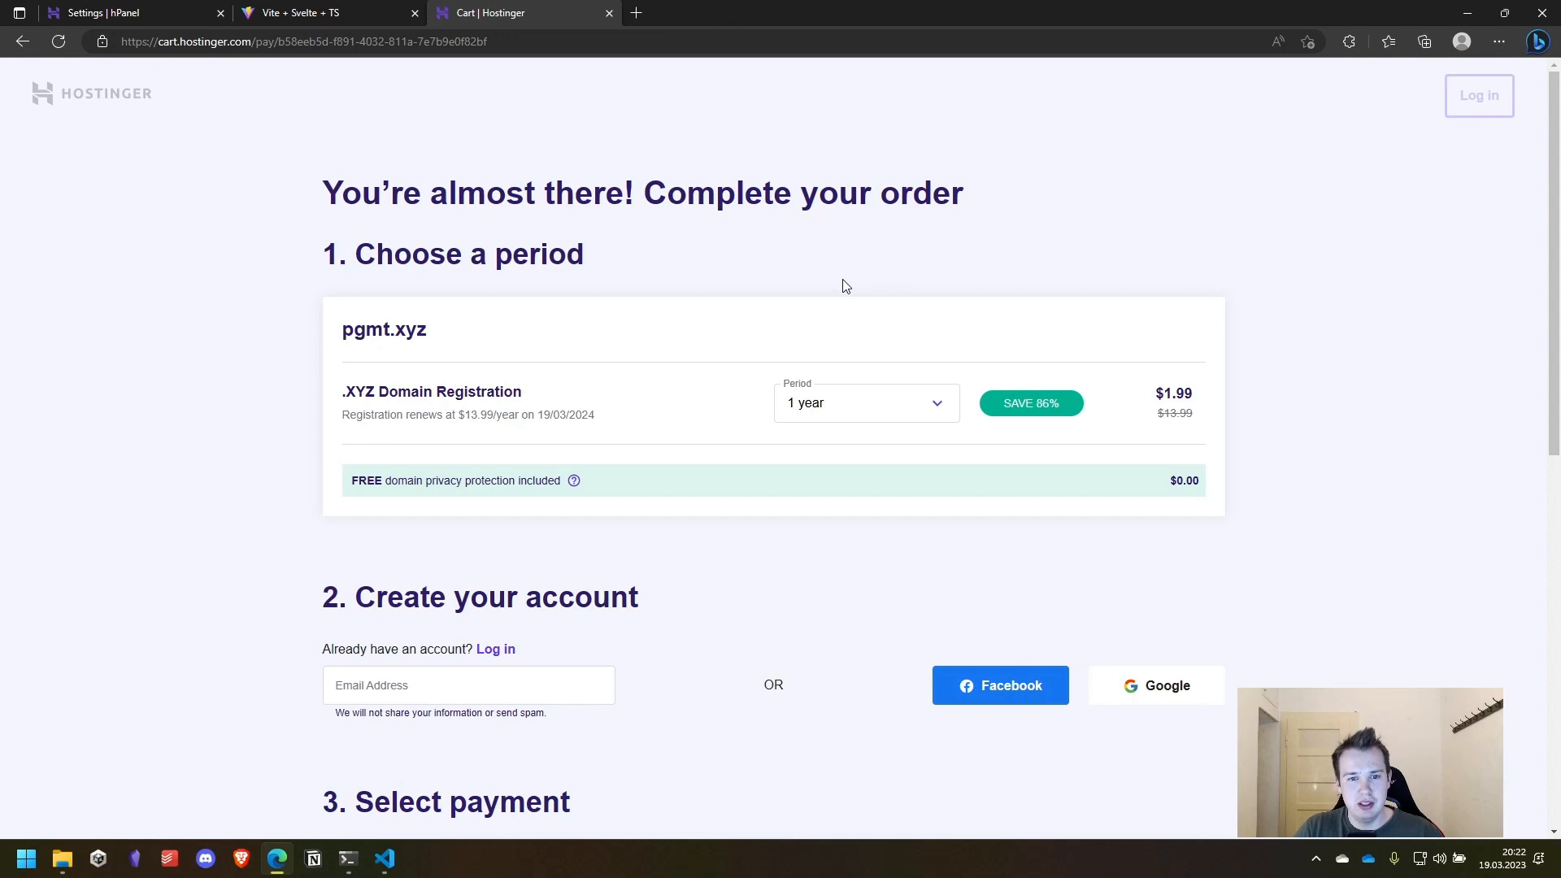
Keep the registration period at 1 year and choose PayPal as the payment method.
left_click(816, 402)
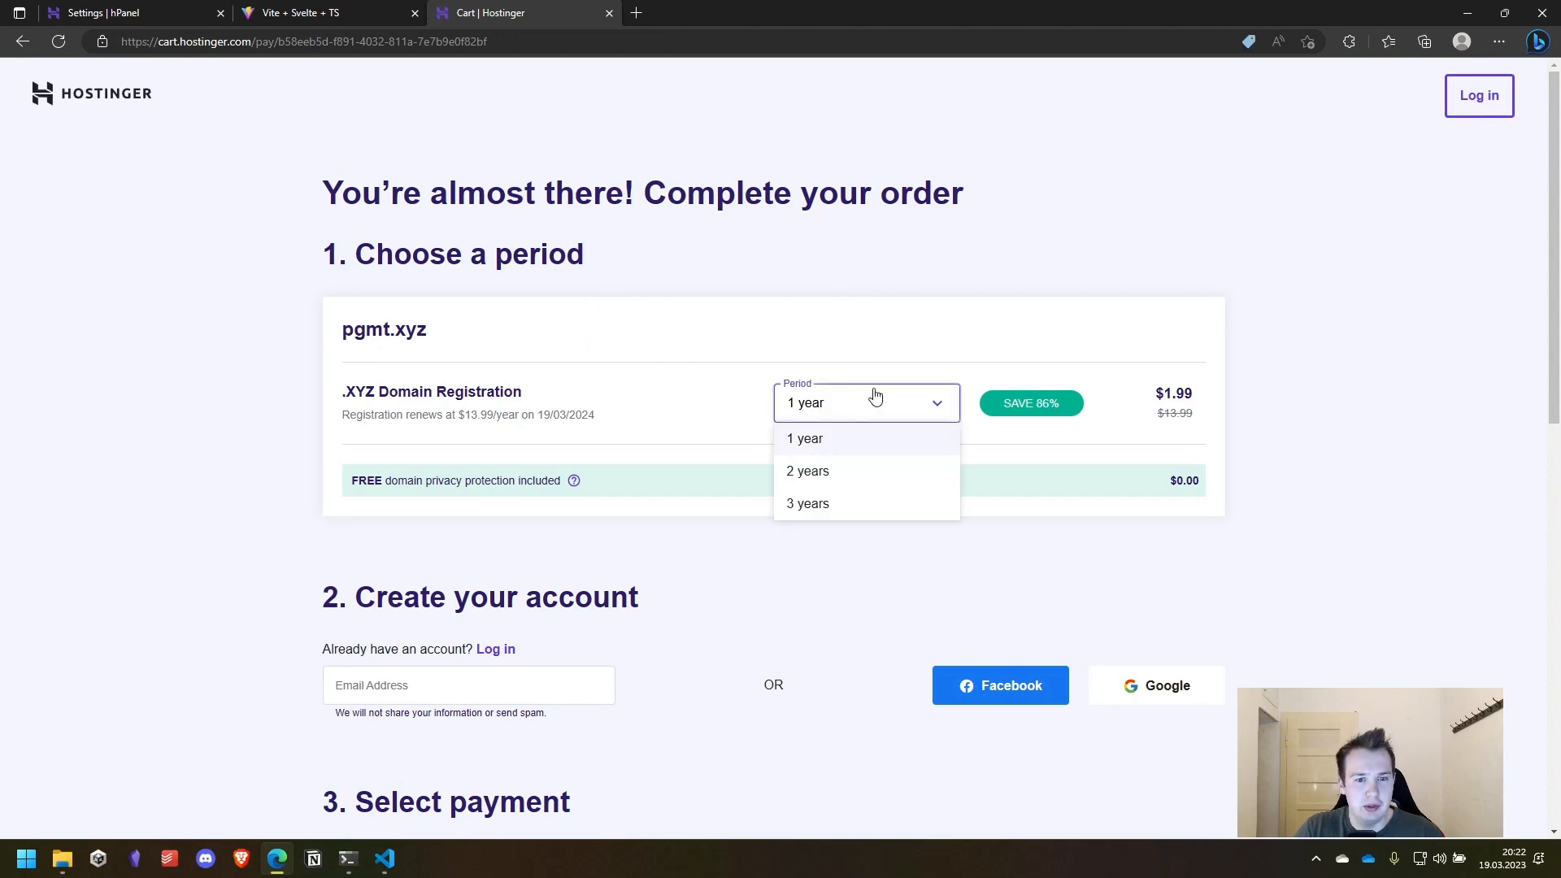
left_click(805, 437)
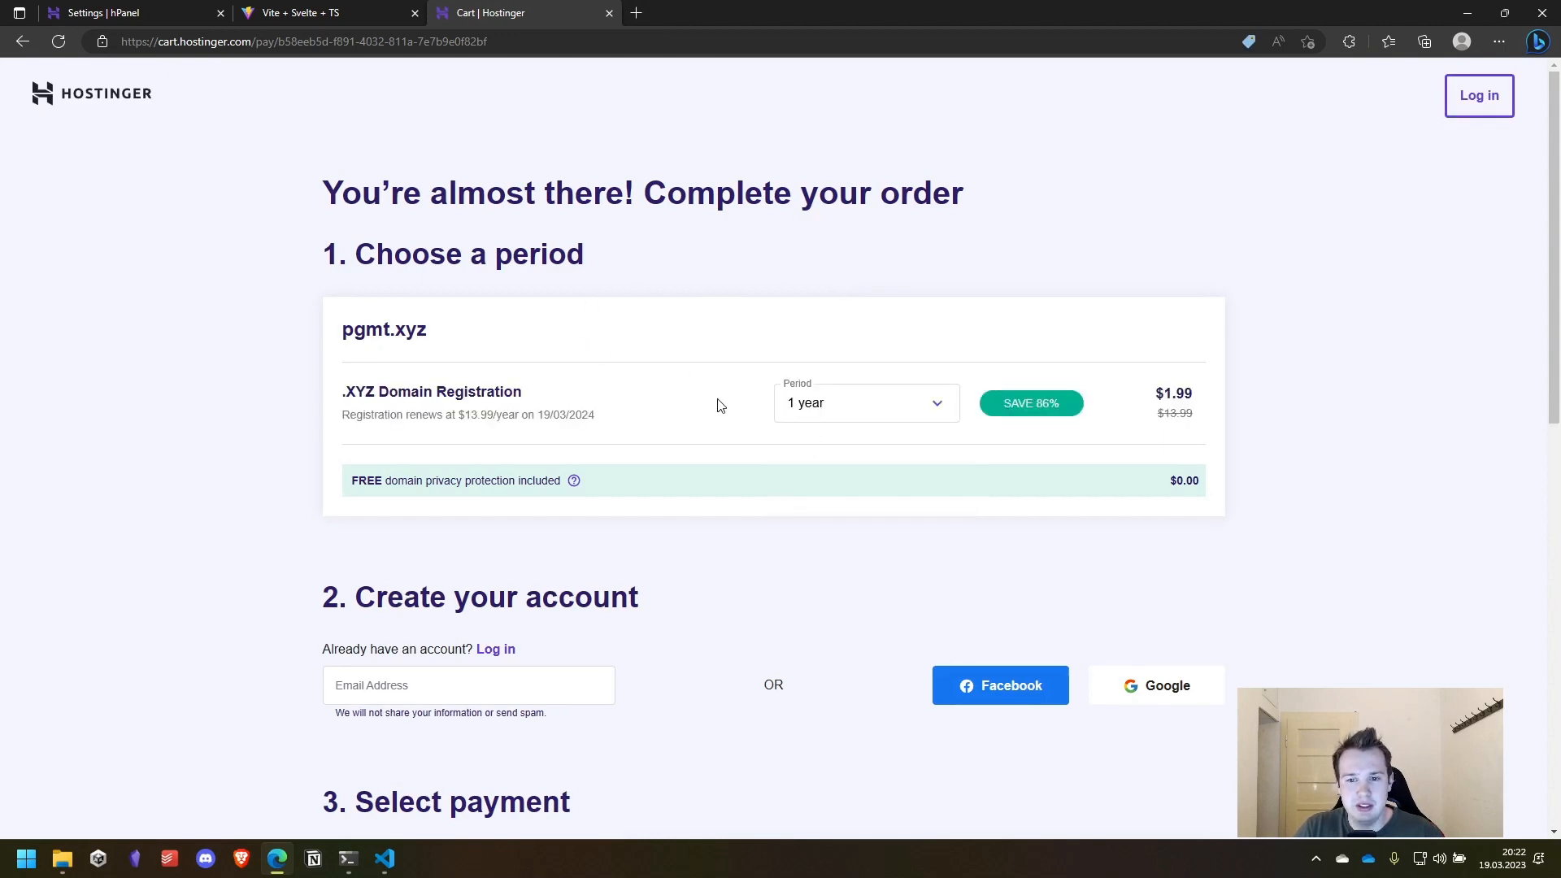
scroll(732, 402, "down", 2)
scroll(732, 366, "down", 2)
scroll(732, 354, "down", 1)
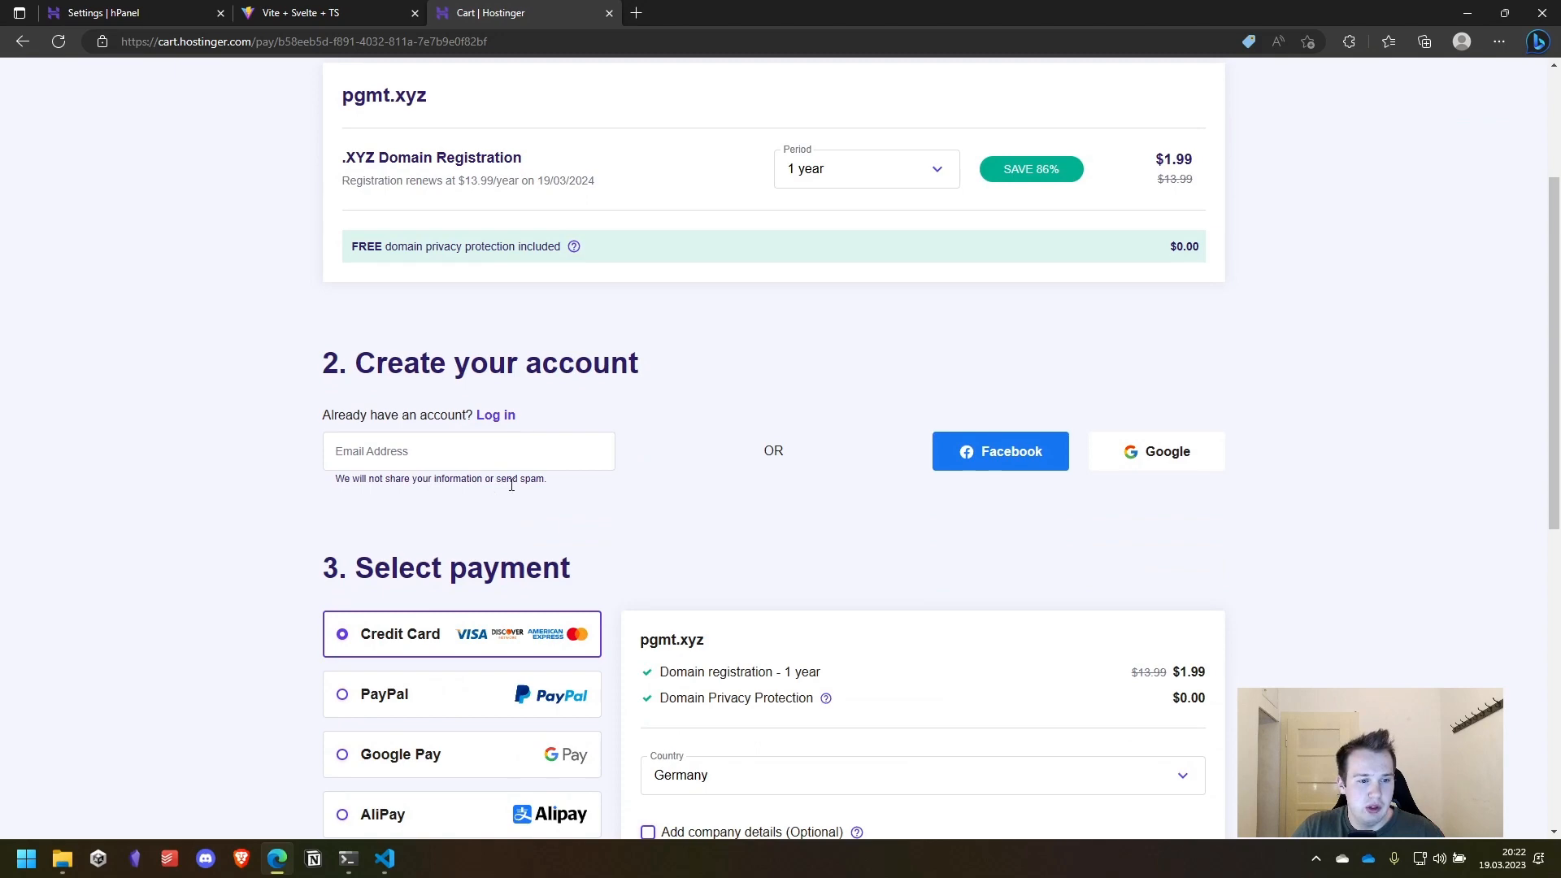
scroll(511, 483, "down", 2)
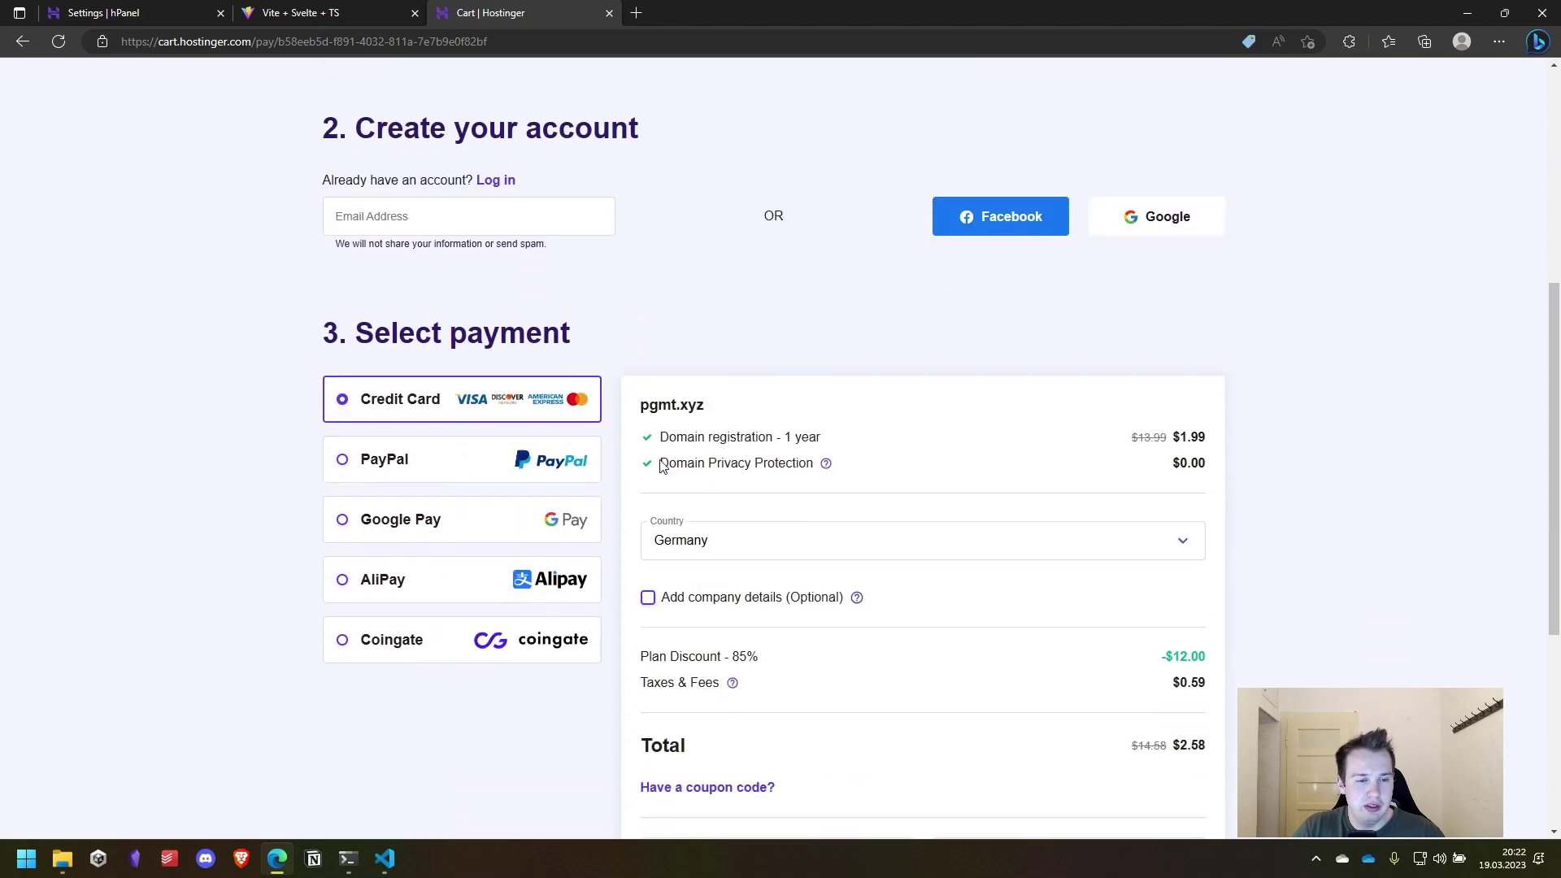
left_click(556, 457)
scroll(555, 457, "down", 1)
scroll(683, 293, "down", 2)
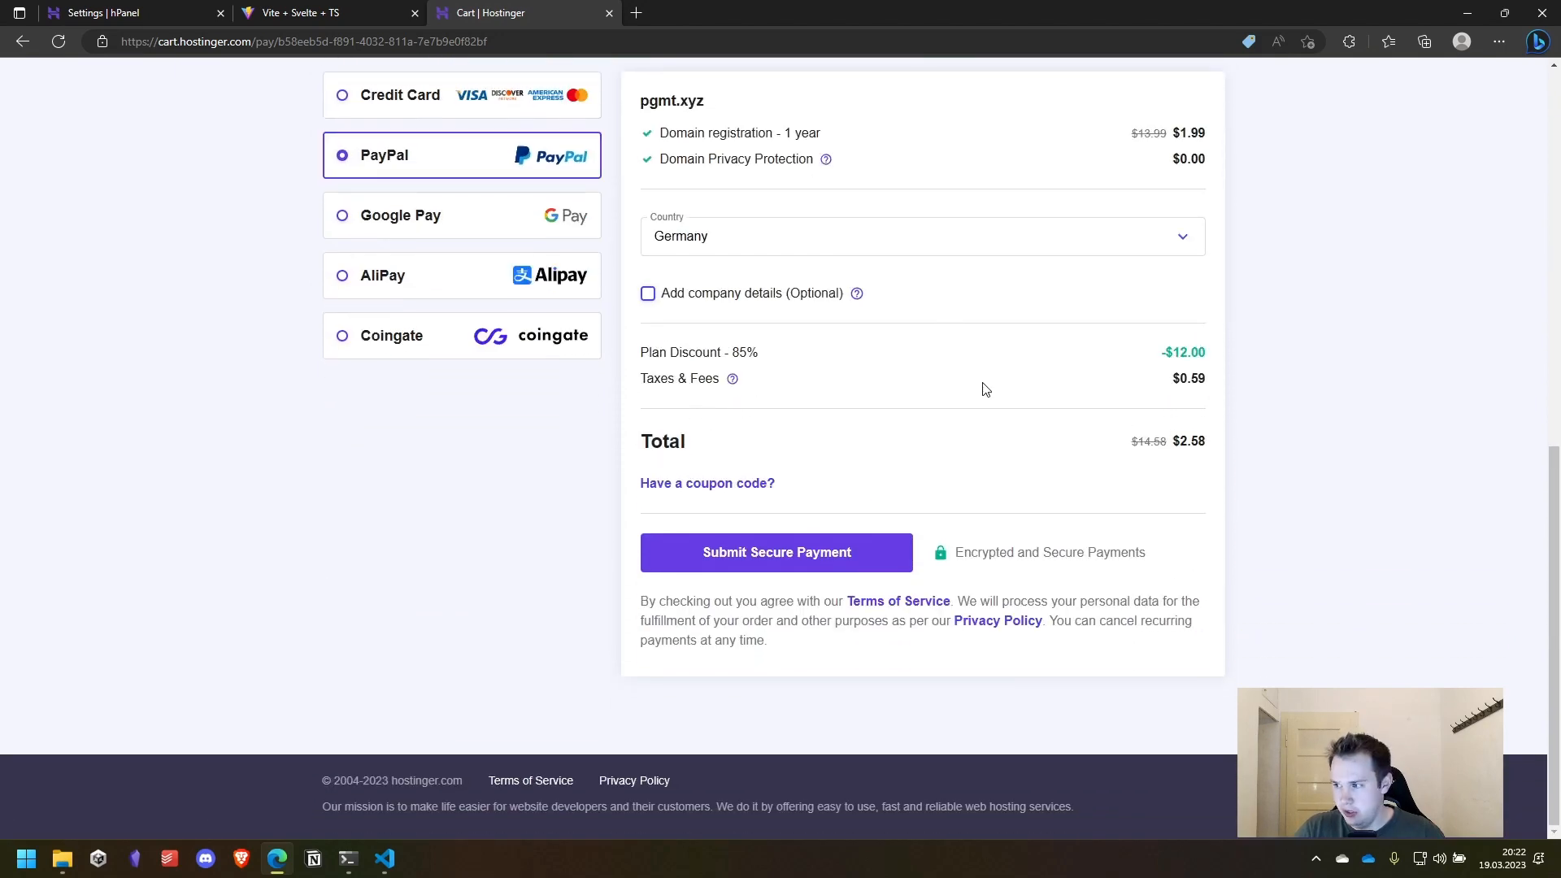
scroll(983, 388, "up", 1)
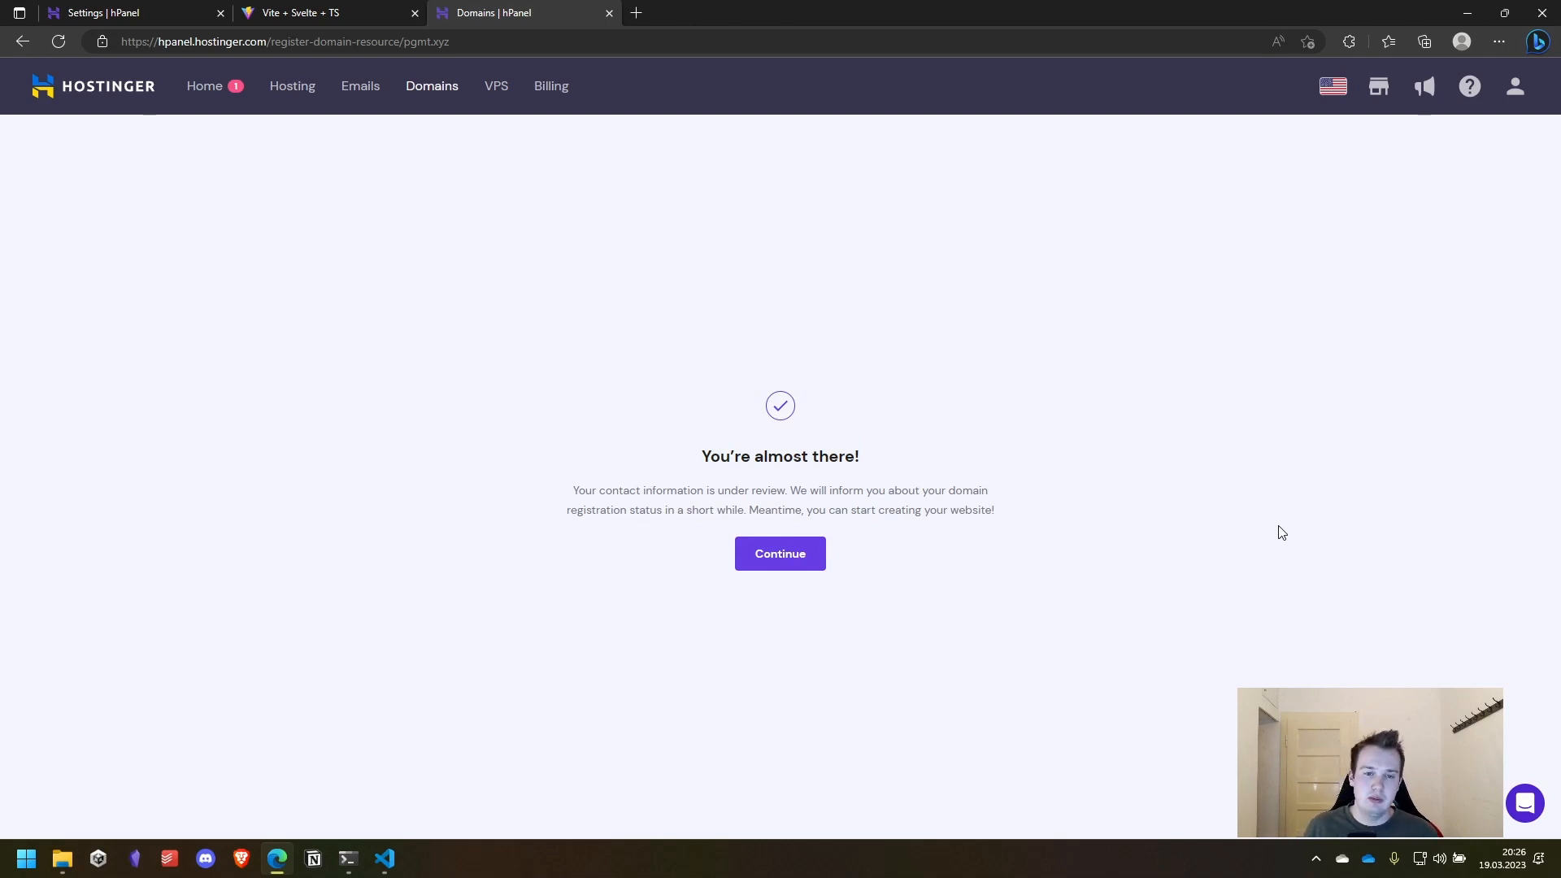
Continue from the confirmation page to the pgmt.xyz Domain Overview.
left_click(805, 555)
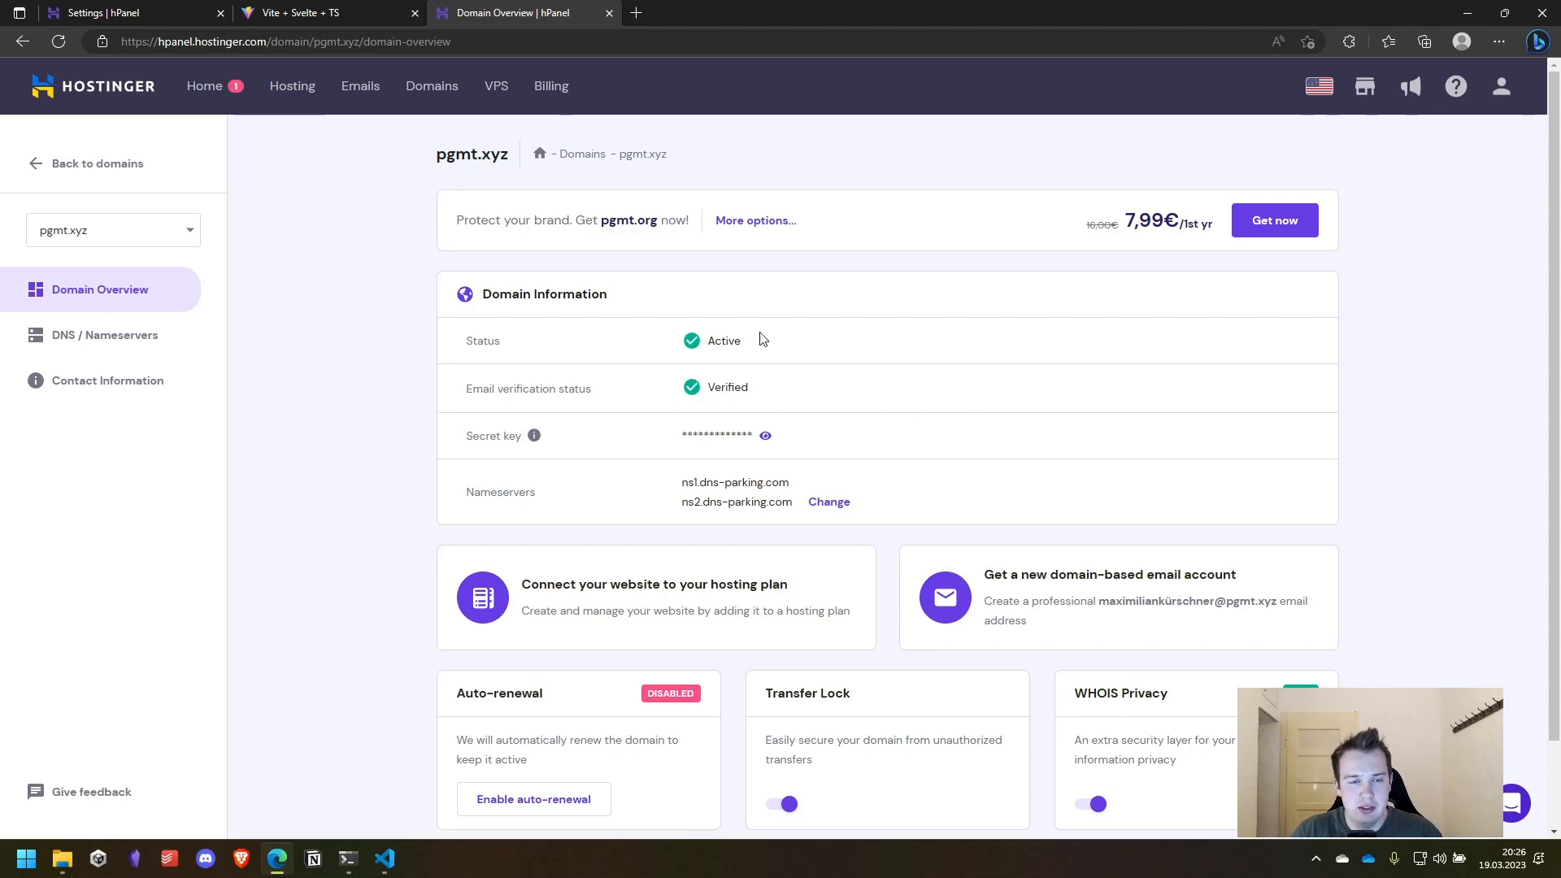
scroll(799, 329, "down", 1)
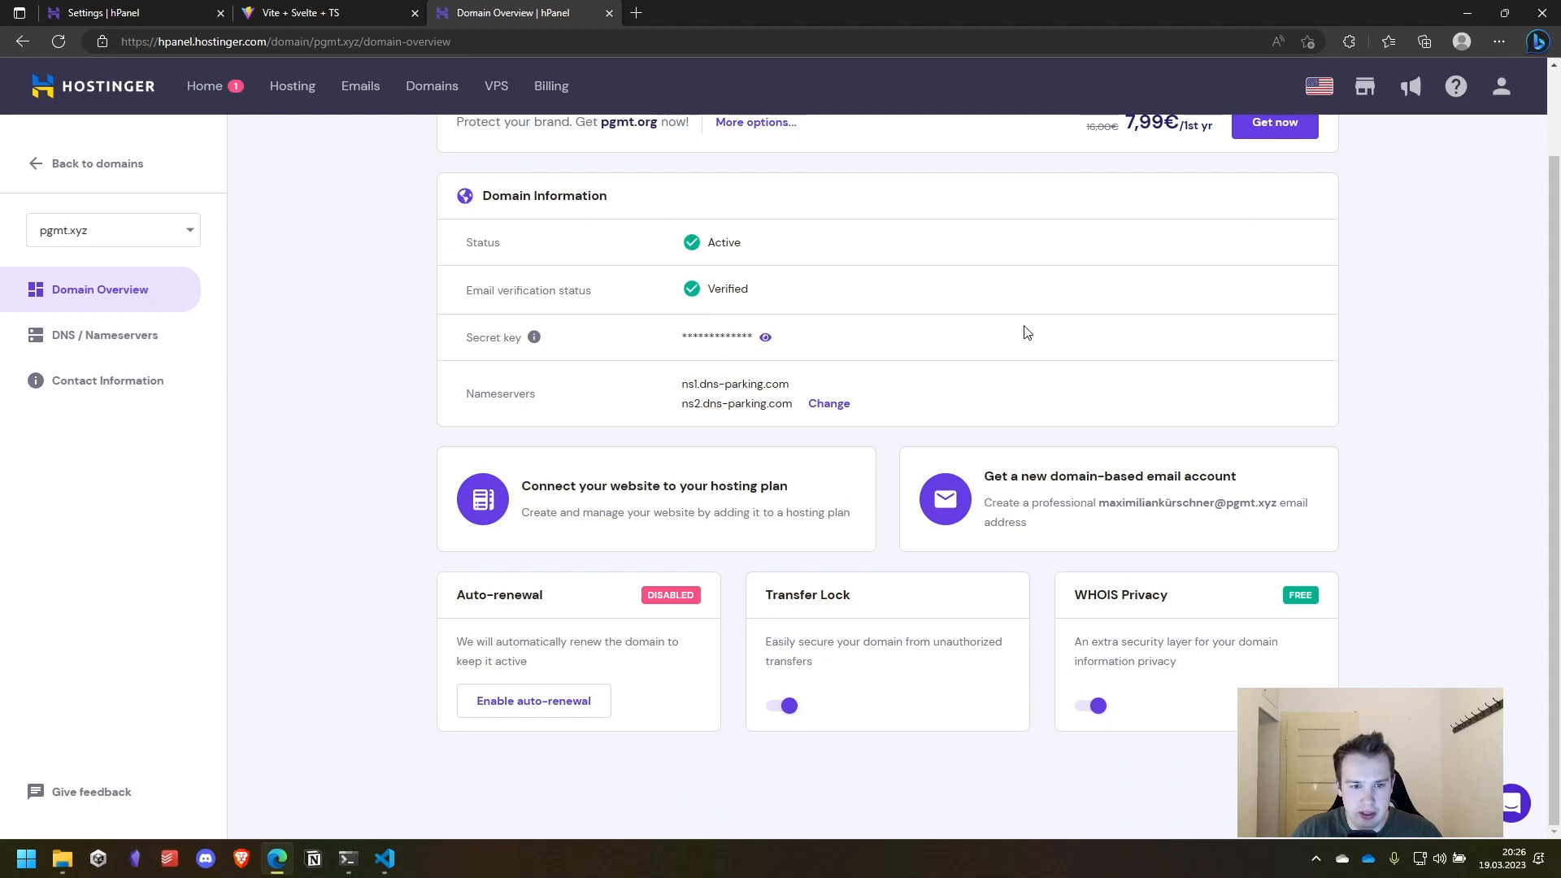
scroll(1031, 333, "up", 1)
scroll(1031, 332, "up", 1)
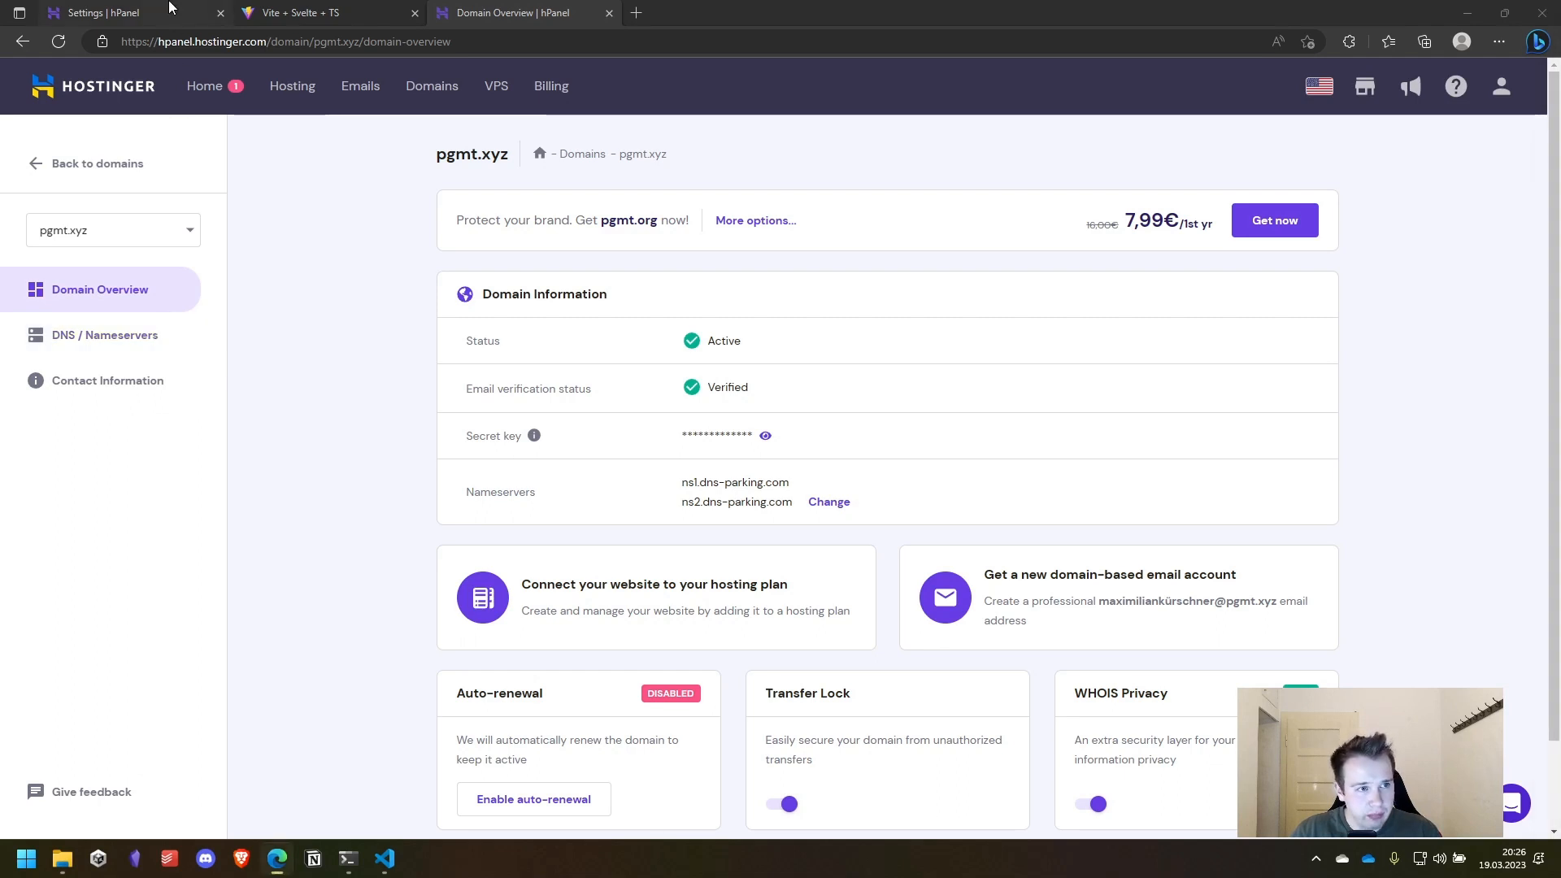
Copy the VPS IPv4 address 89.116.227.243, then go to pgmt.xyz's DNS / Nameservers page.
left_click(134, 13)
right_click(674, 318)
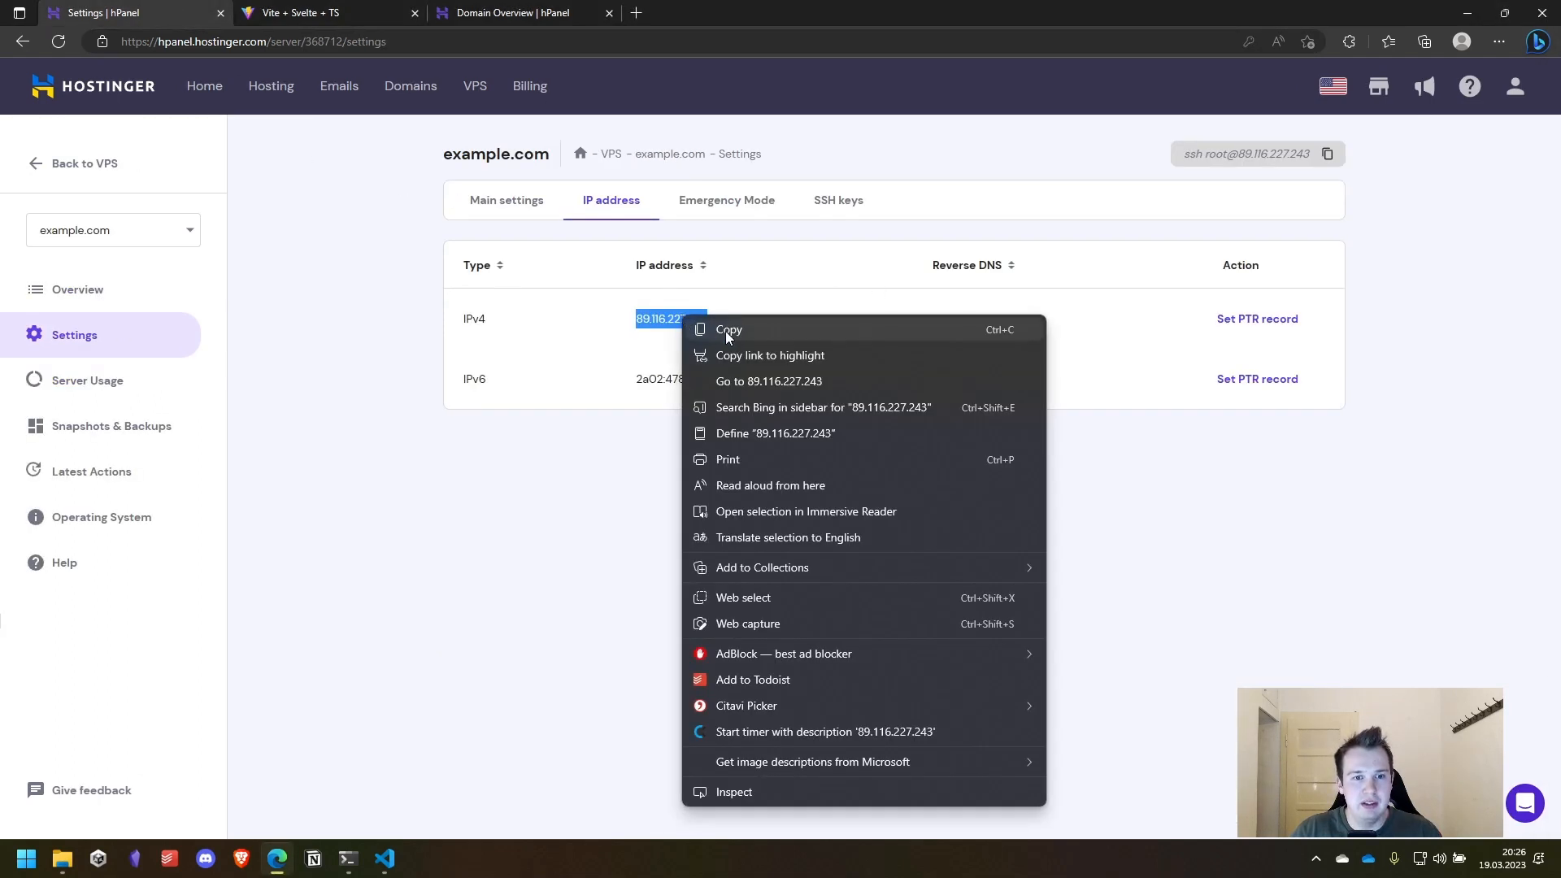
left_click(726, 330)
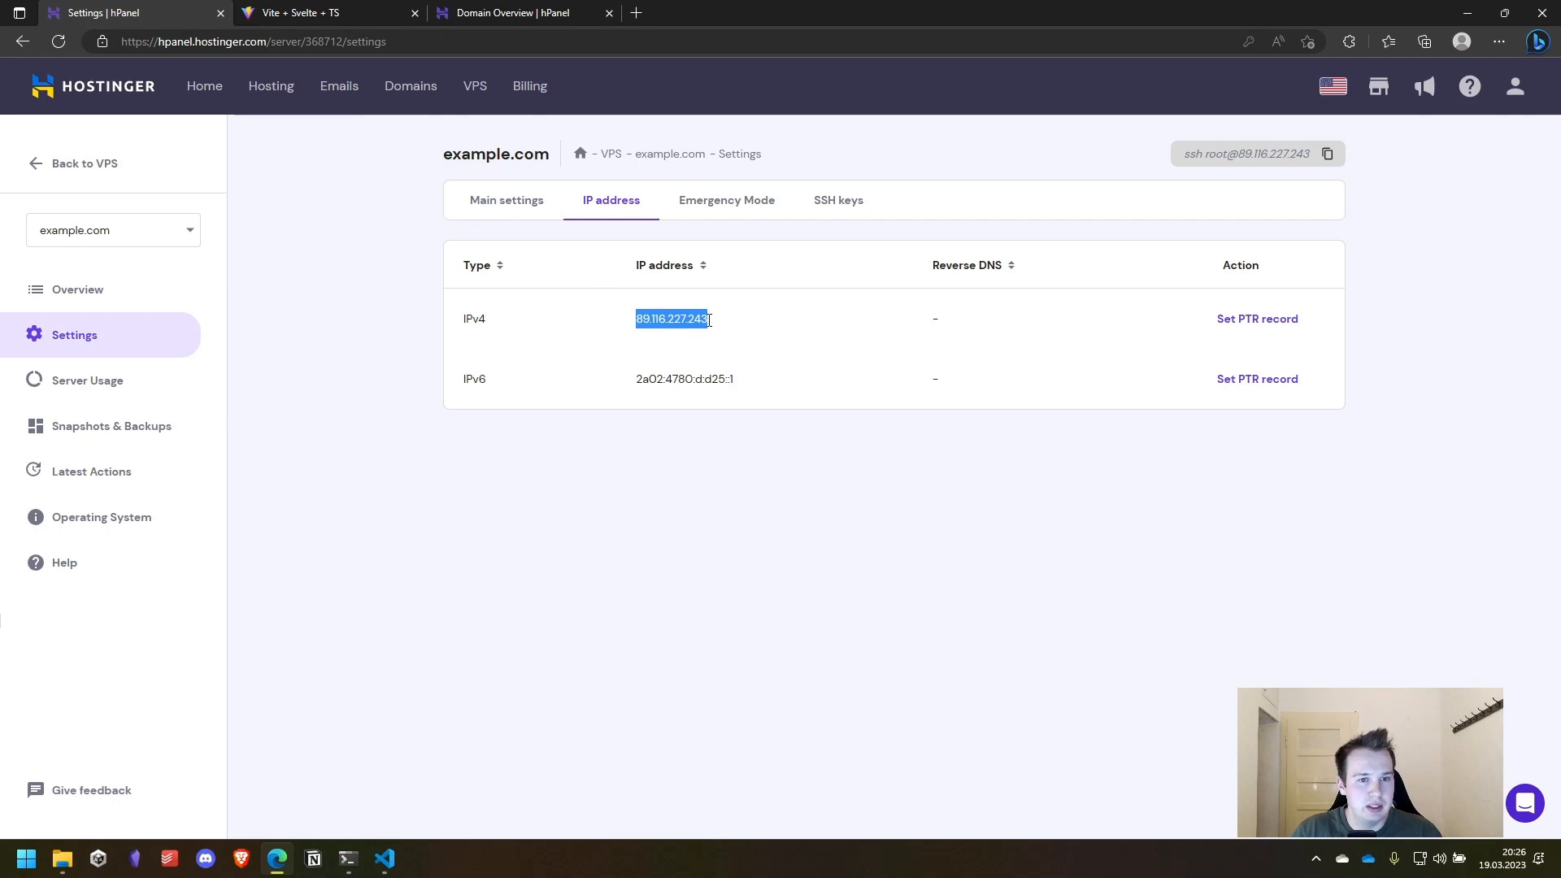
left_click(512, 12)
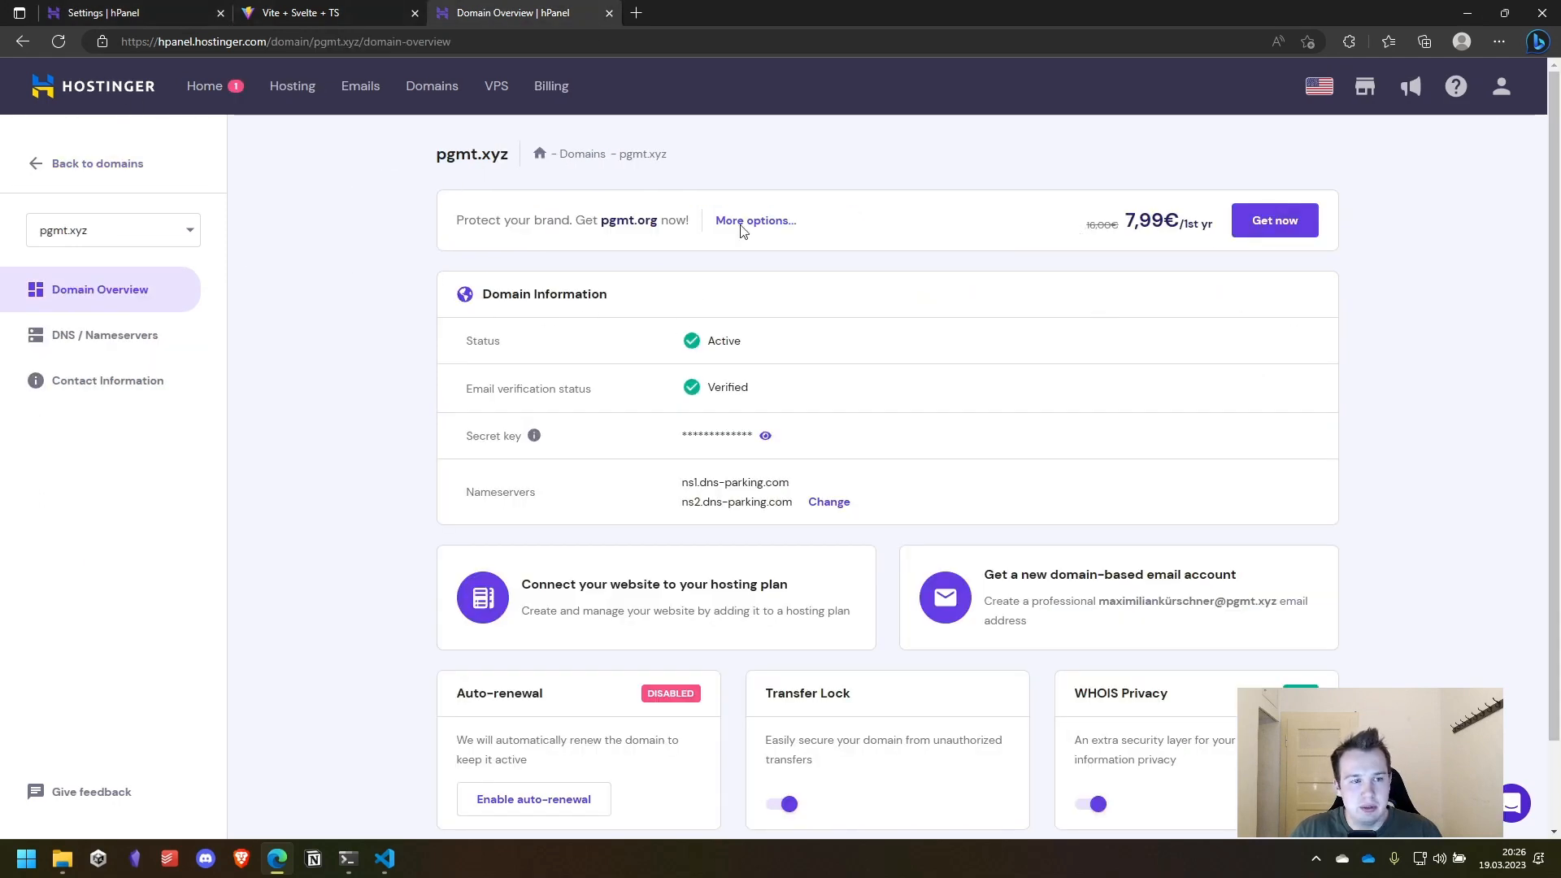
left_click(105, 334)
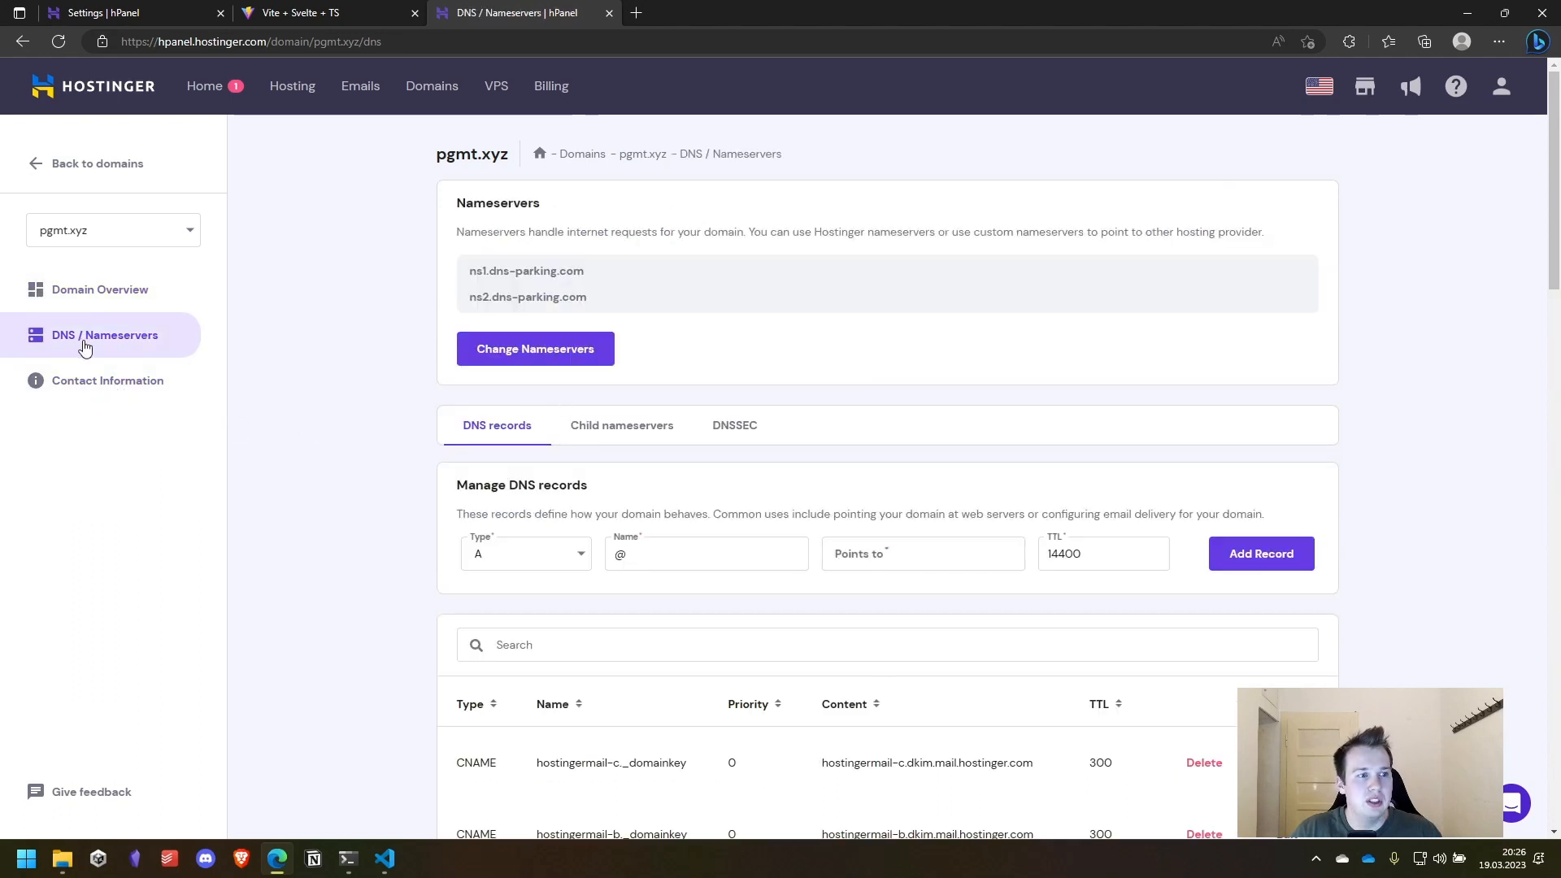
scroll(951, 323, "down", 1)
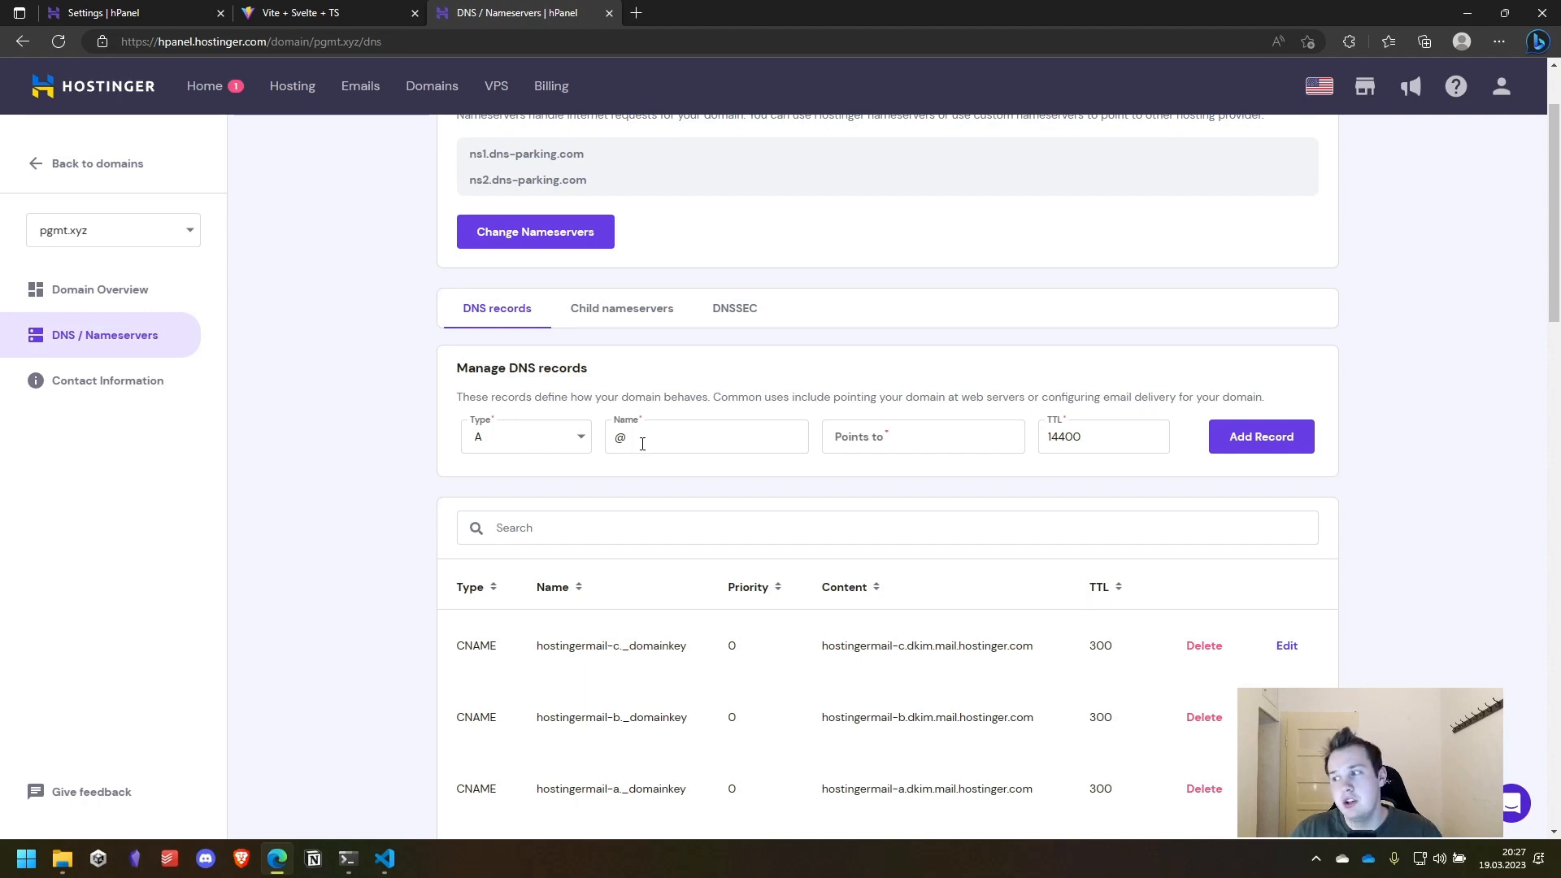
scroll(681, 460, "up", 3)
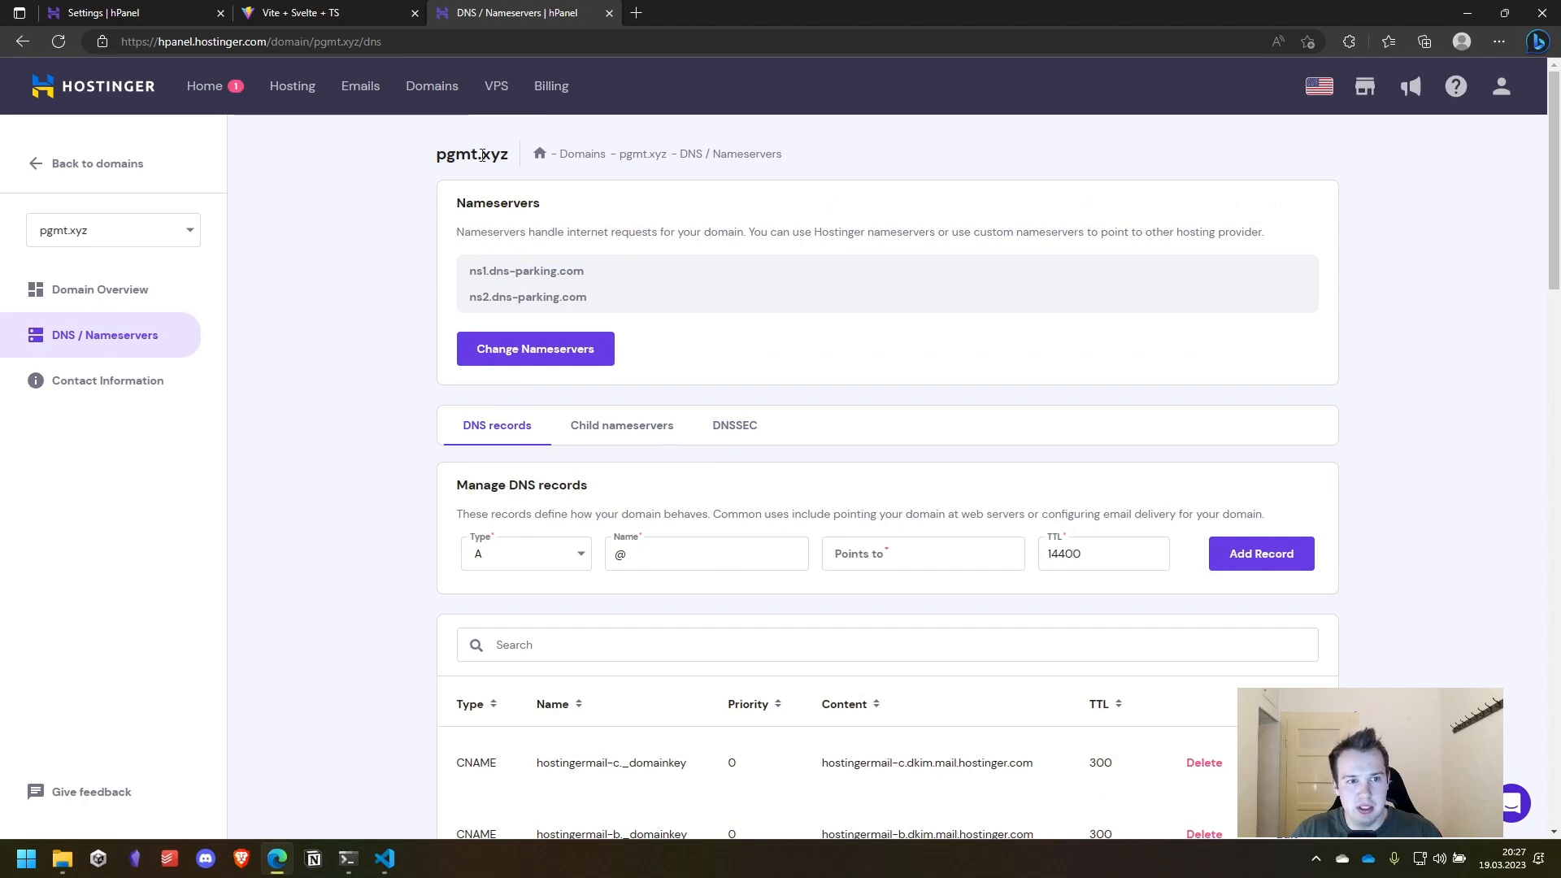
Set the A record's Name to @ and paste 89.116.227.243 as the Points to address.
left_click(676, 550)
key("BackSpace")
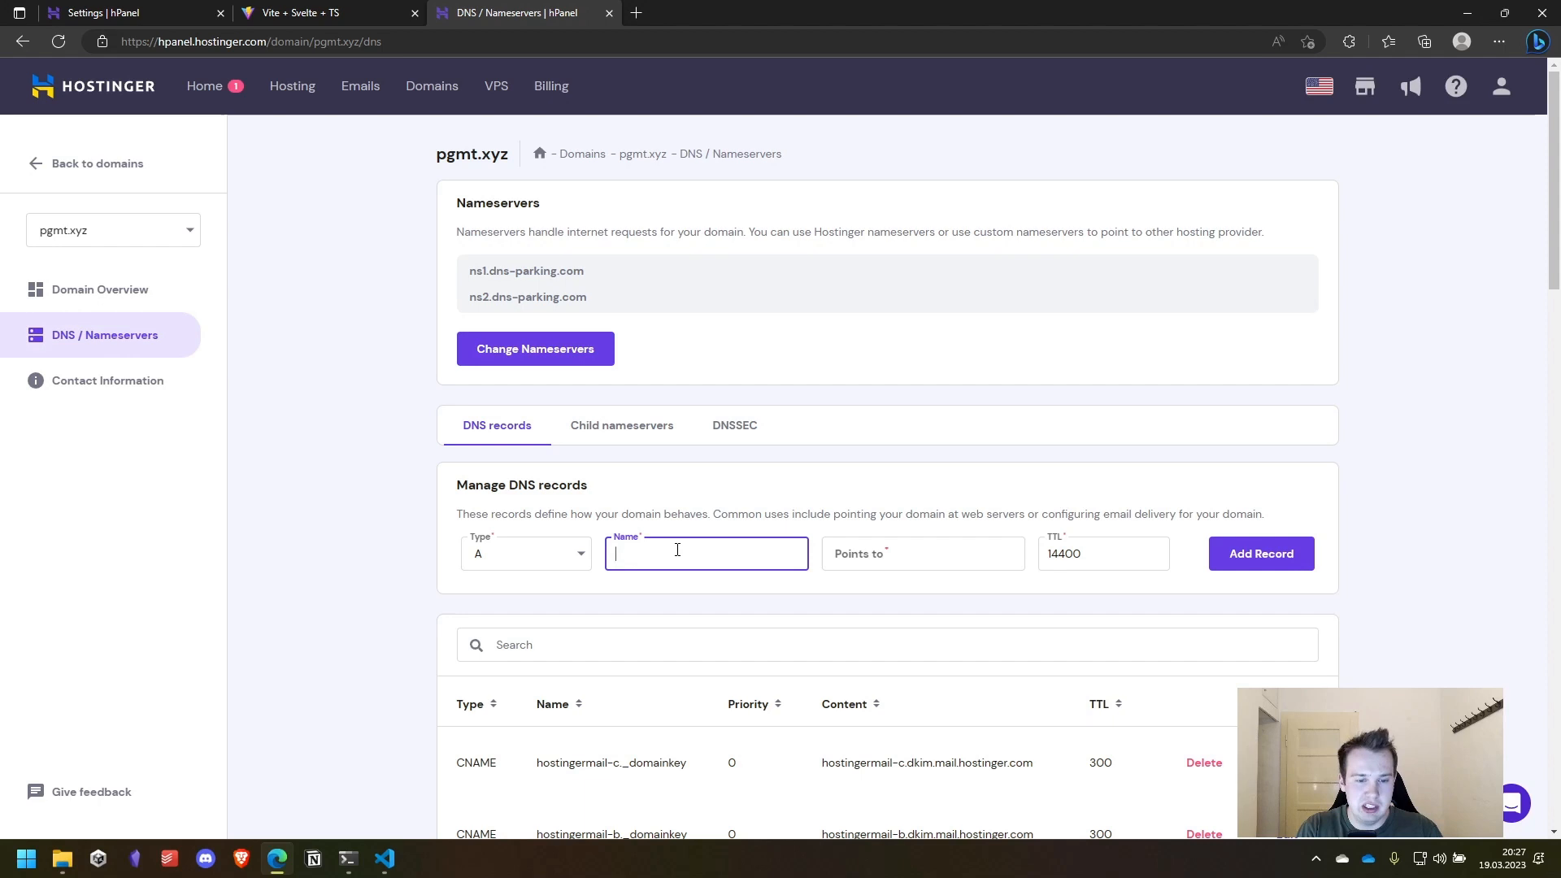
type("sub")
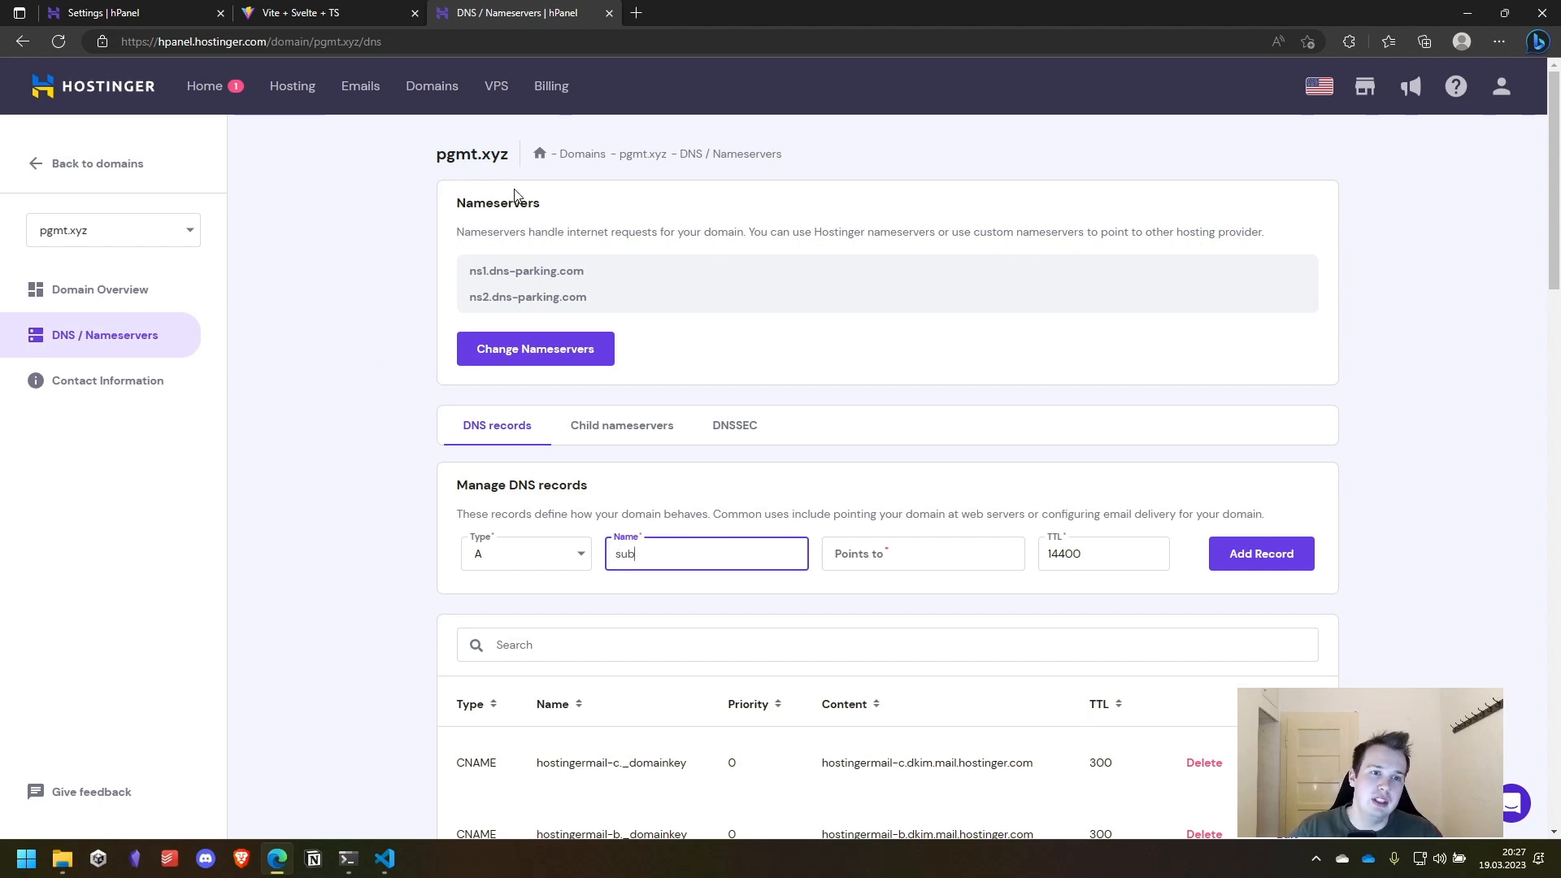
key("BackSpace")
key("BackSpace")
key("BackSpace")
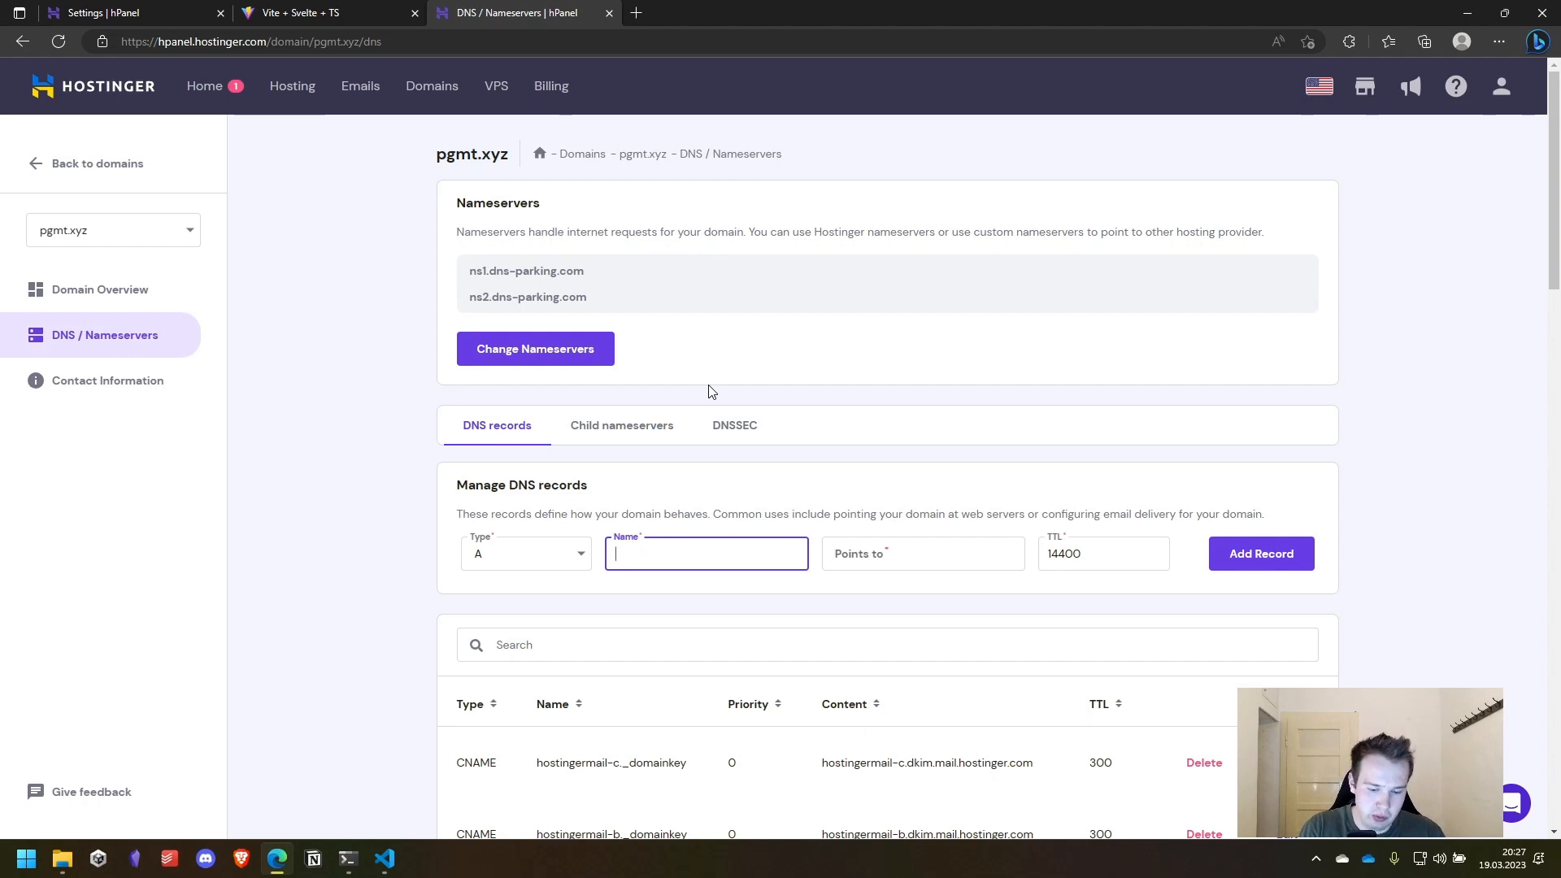
type("@")
left_click(878, 553)
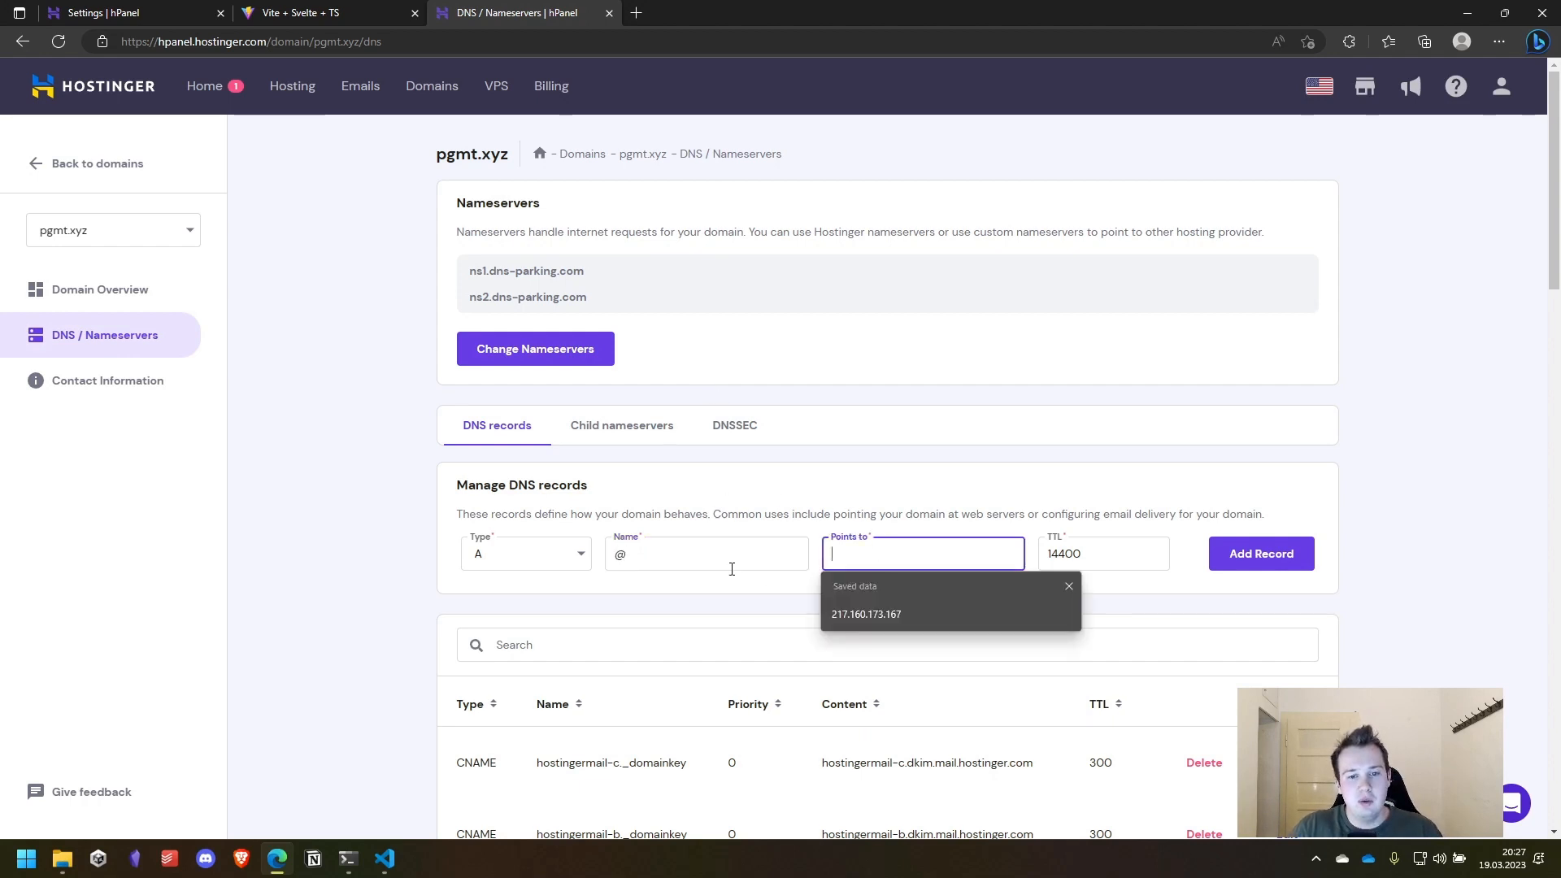
type("89.116.227.243")
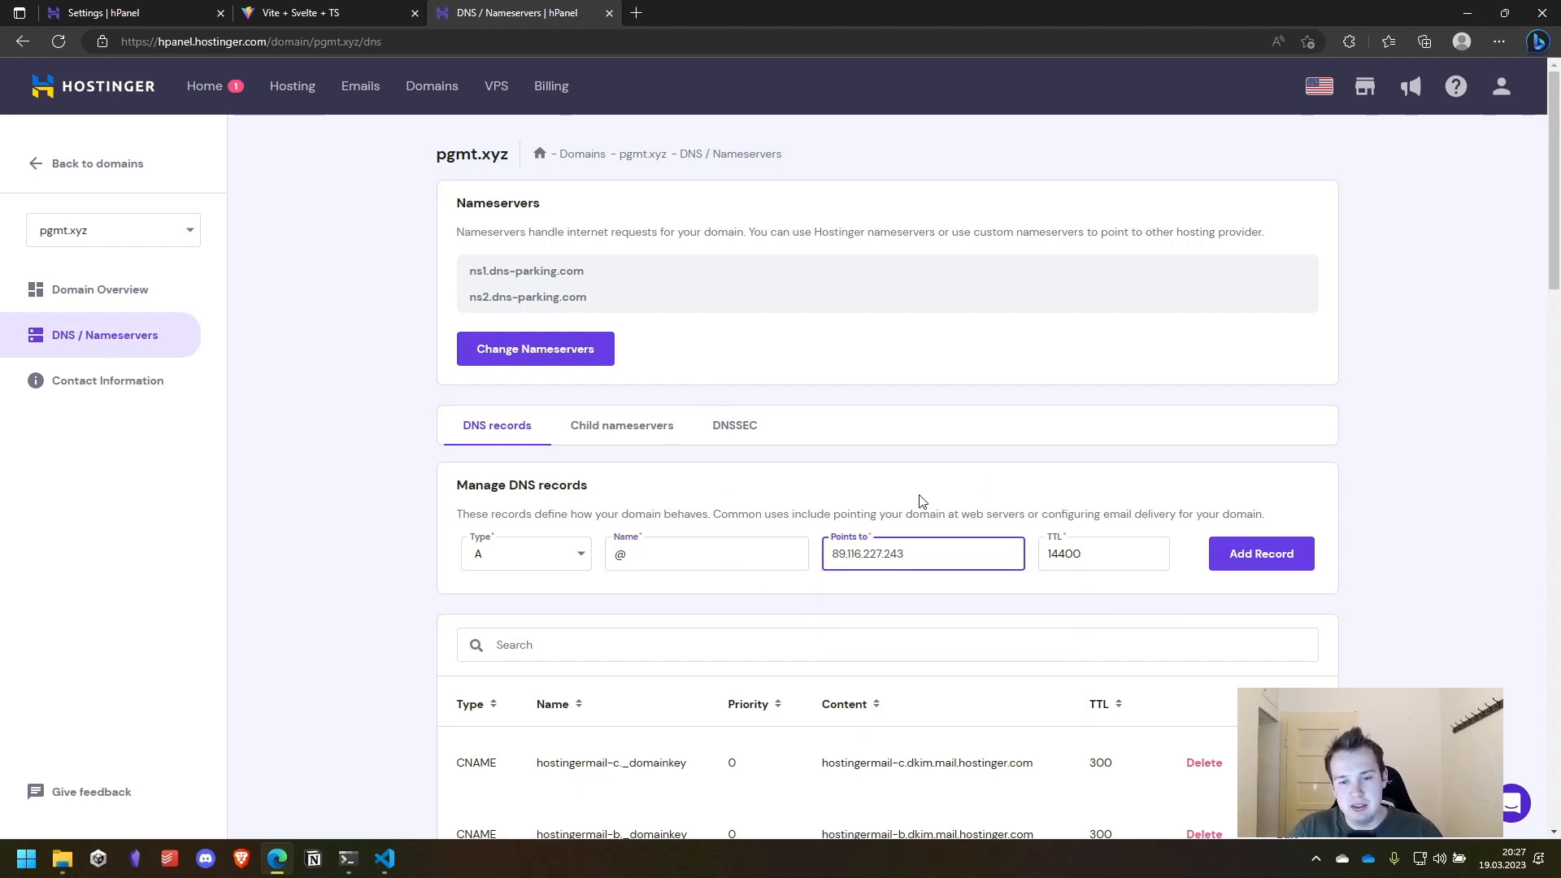
left_click(921, 500)
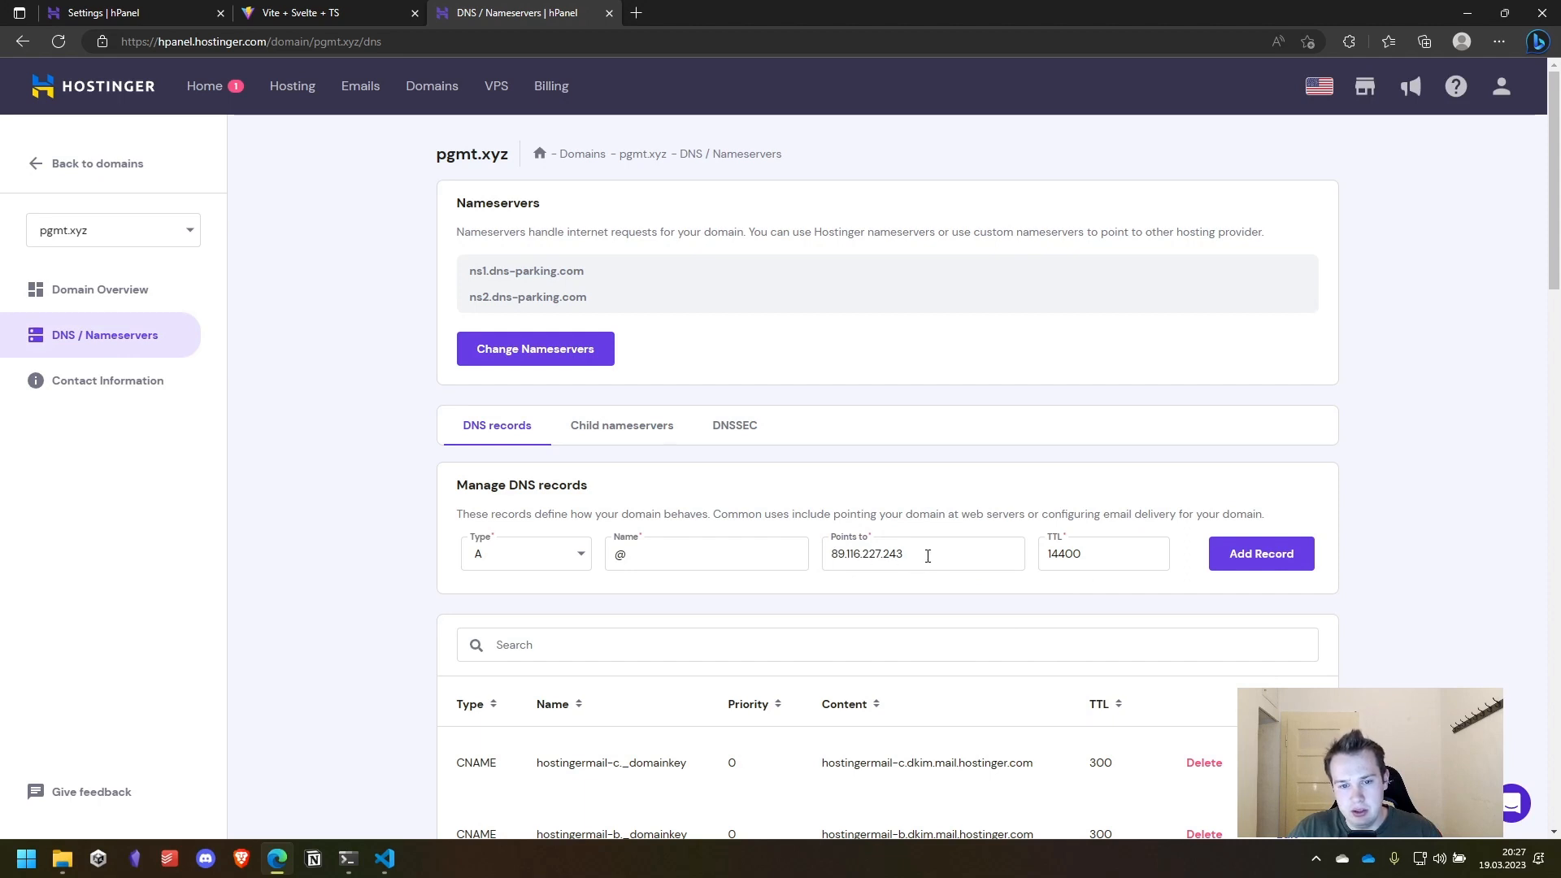
Change the TTL to 3600 and add the new A record for pgmt.xyz.
double_click(1113, 554)
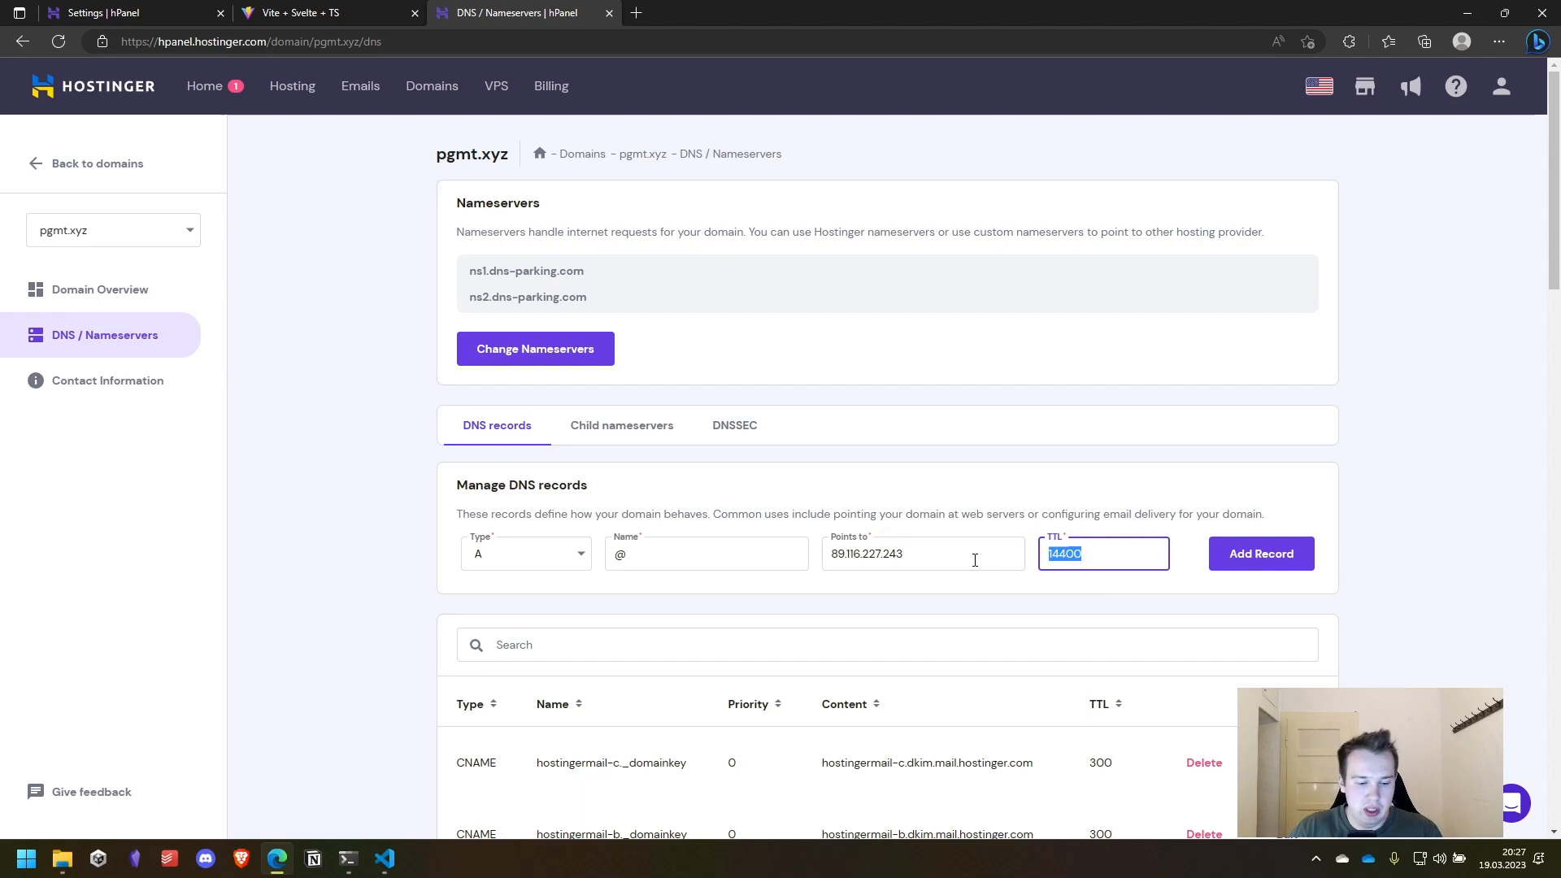
type("3600")
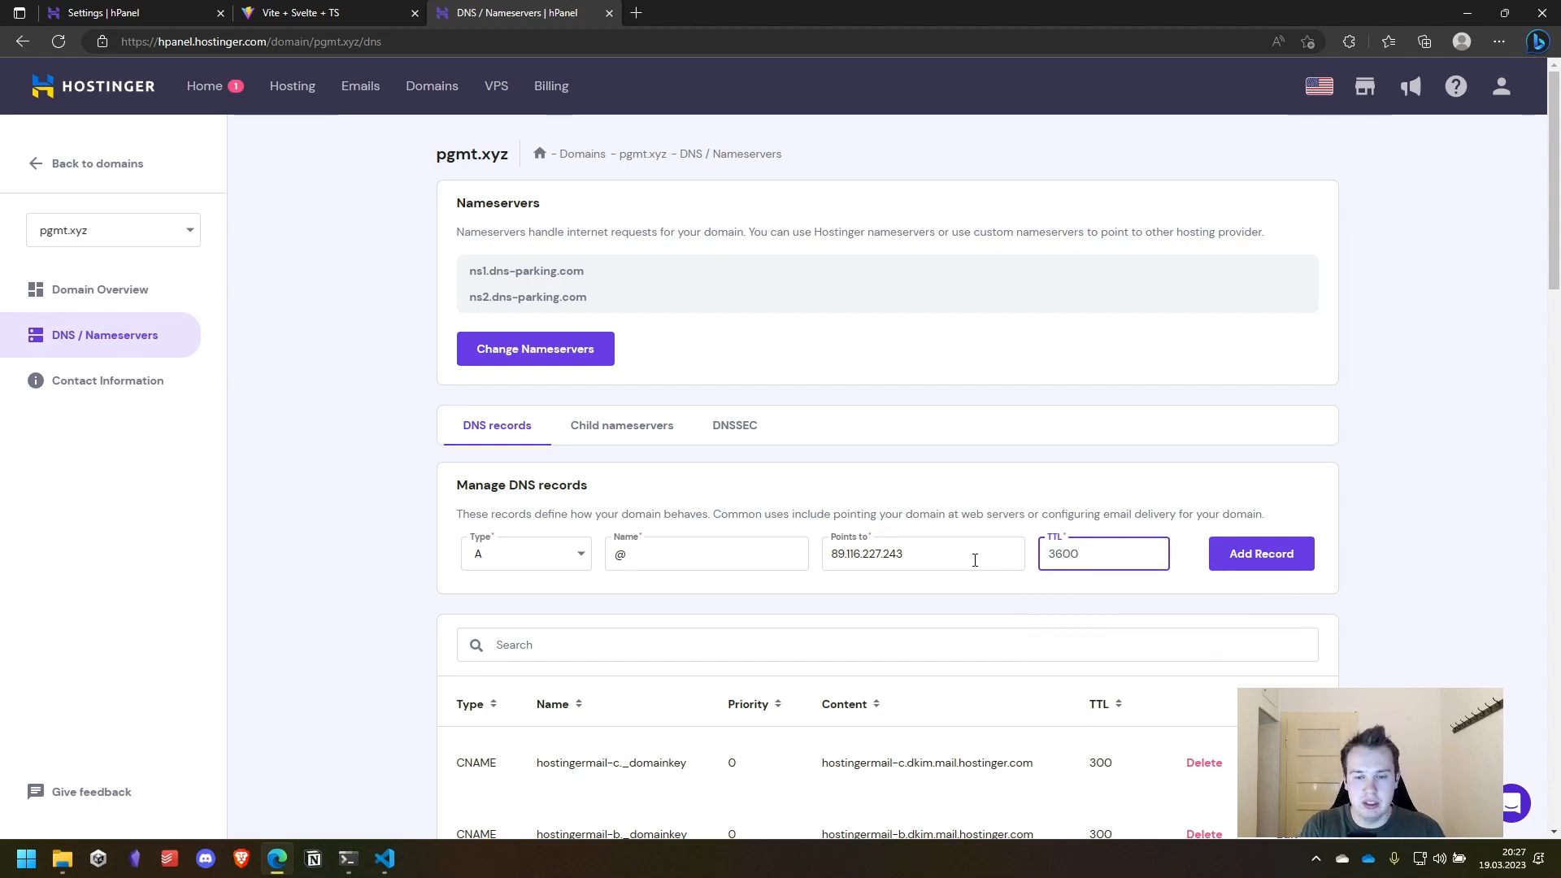
triple_click(1195, 514)
left_click(1159, 610)
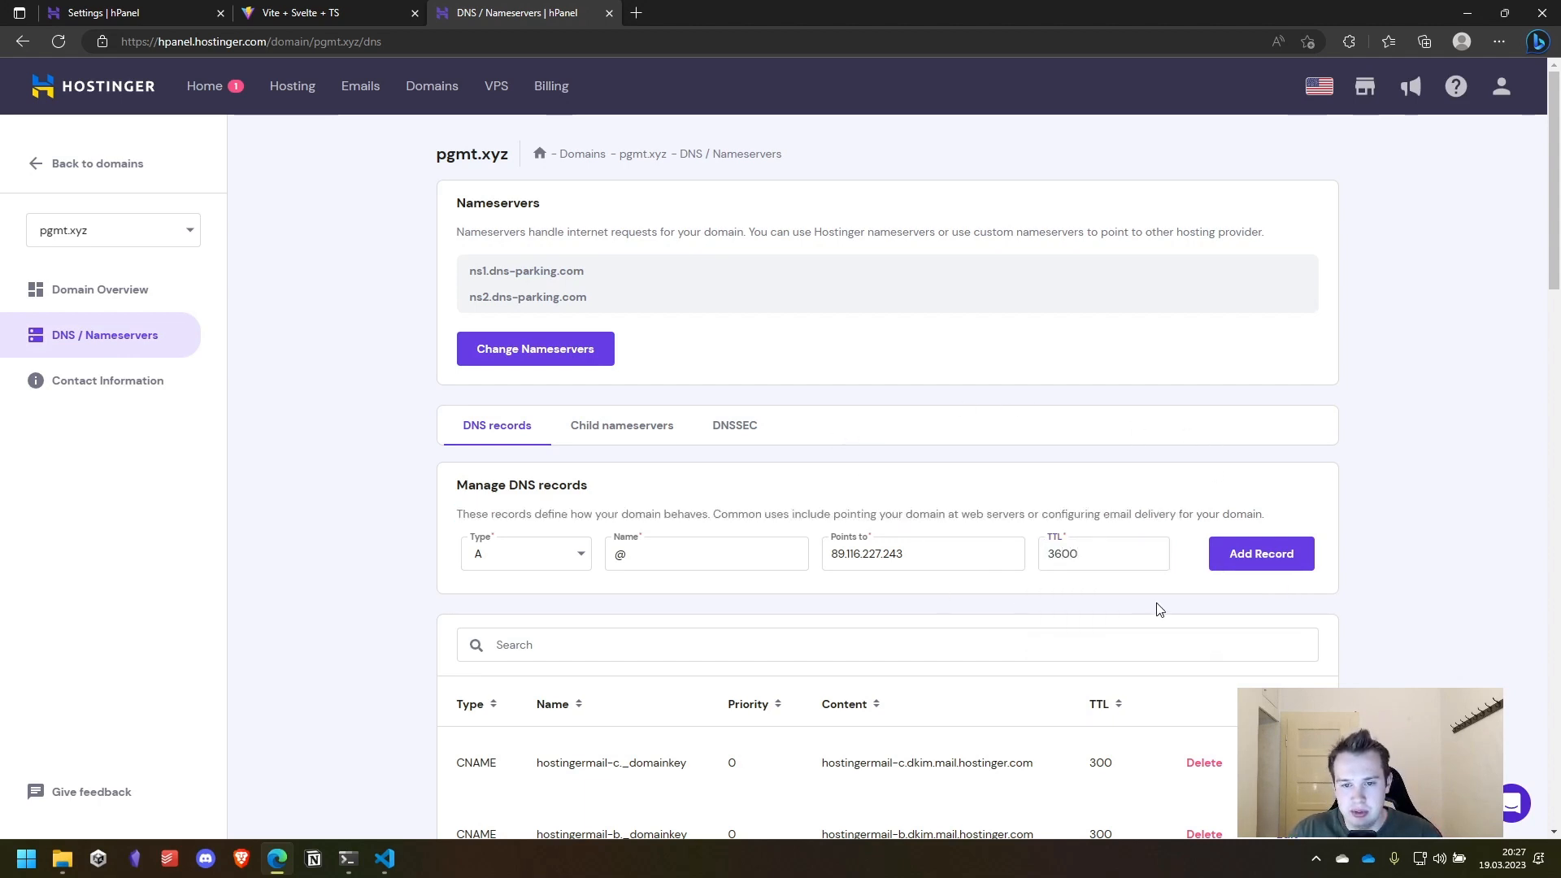
left_click(1240, 558)
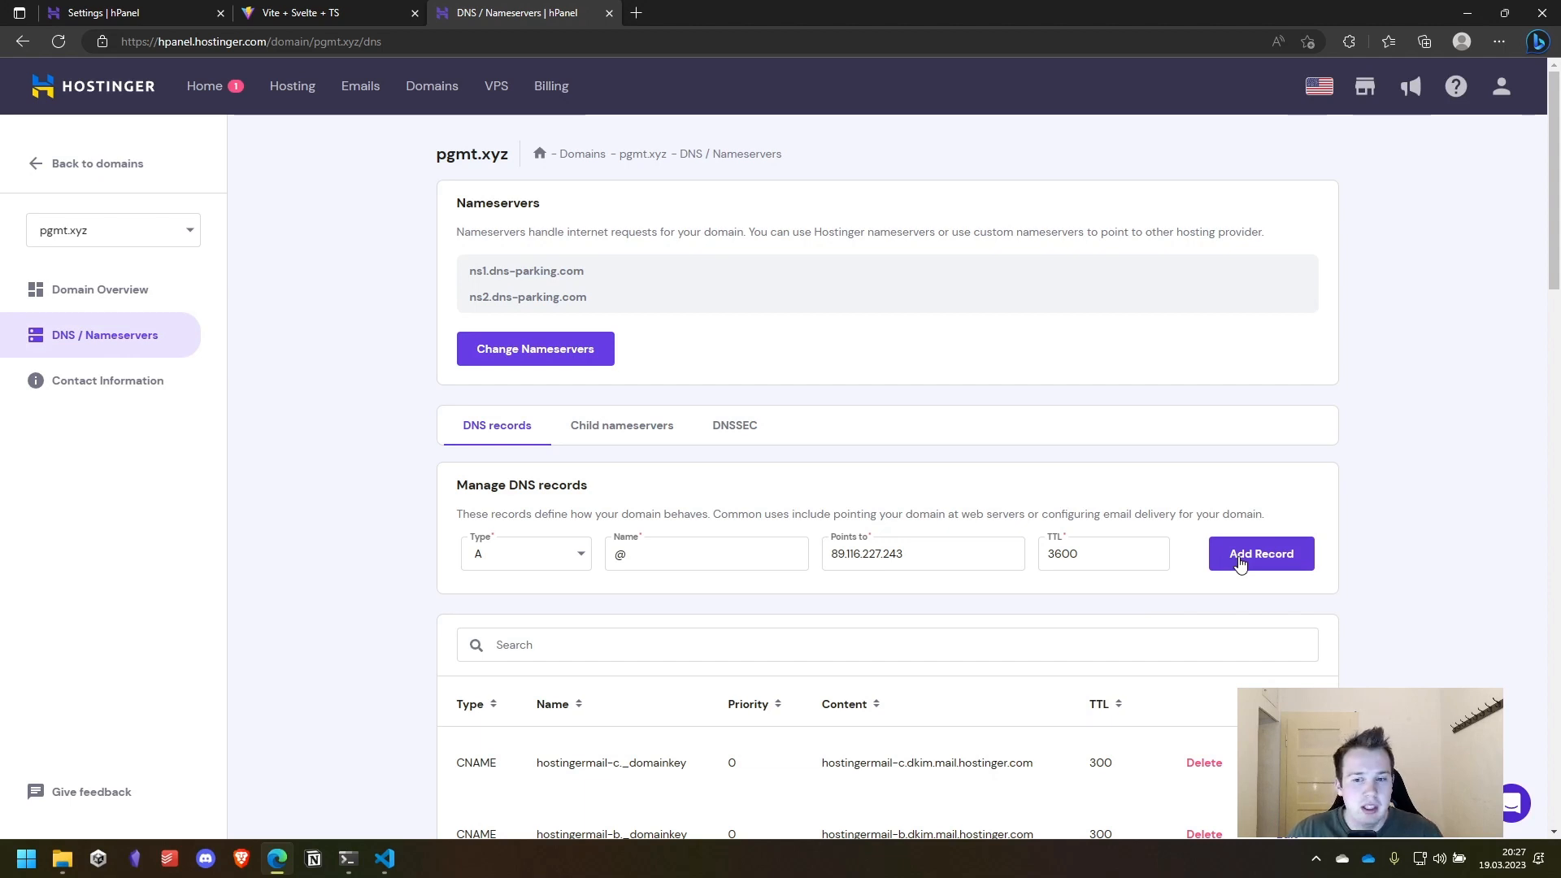
left_click(1240, 559)
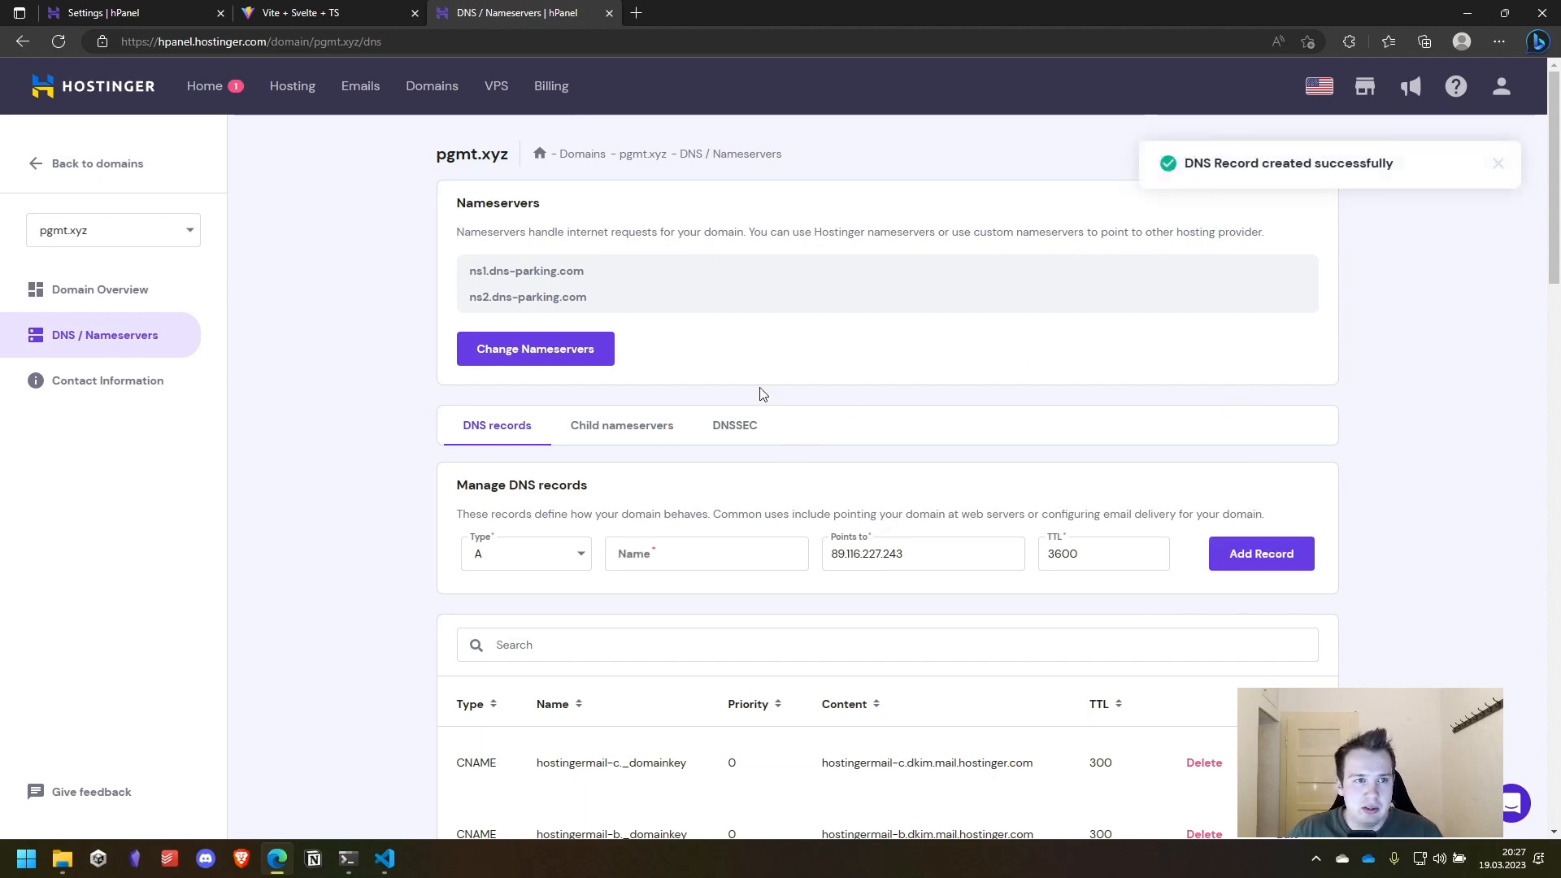
Visit pgmt.xyz in a new Edge tab and reload to check whether the domain resolves.
left_click(281, 13)
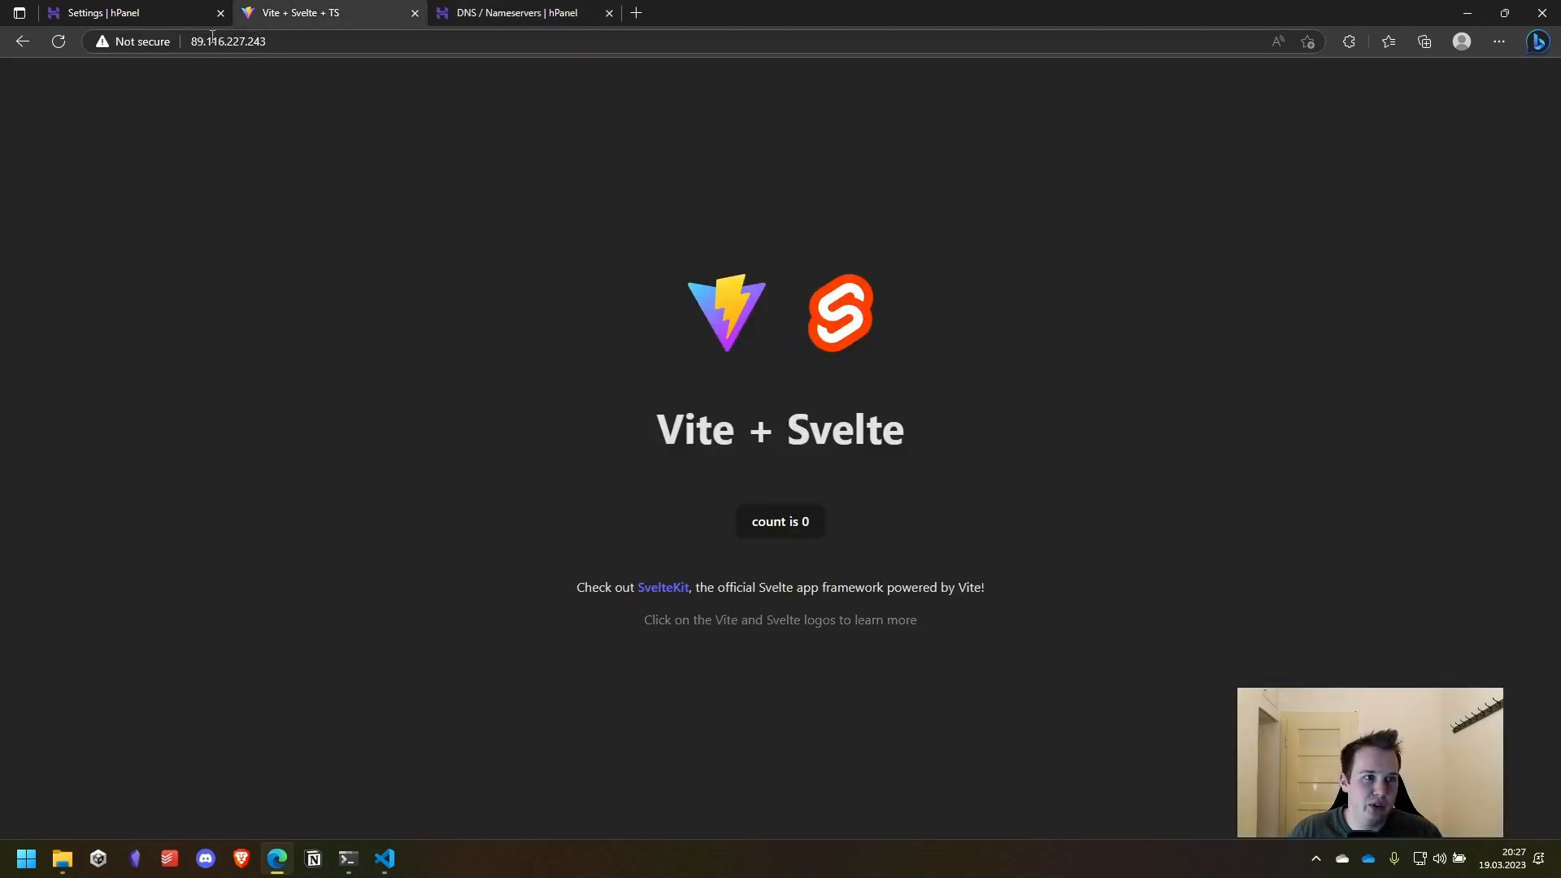
left_click(513, 12)
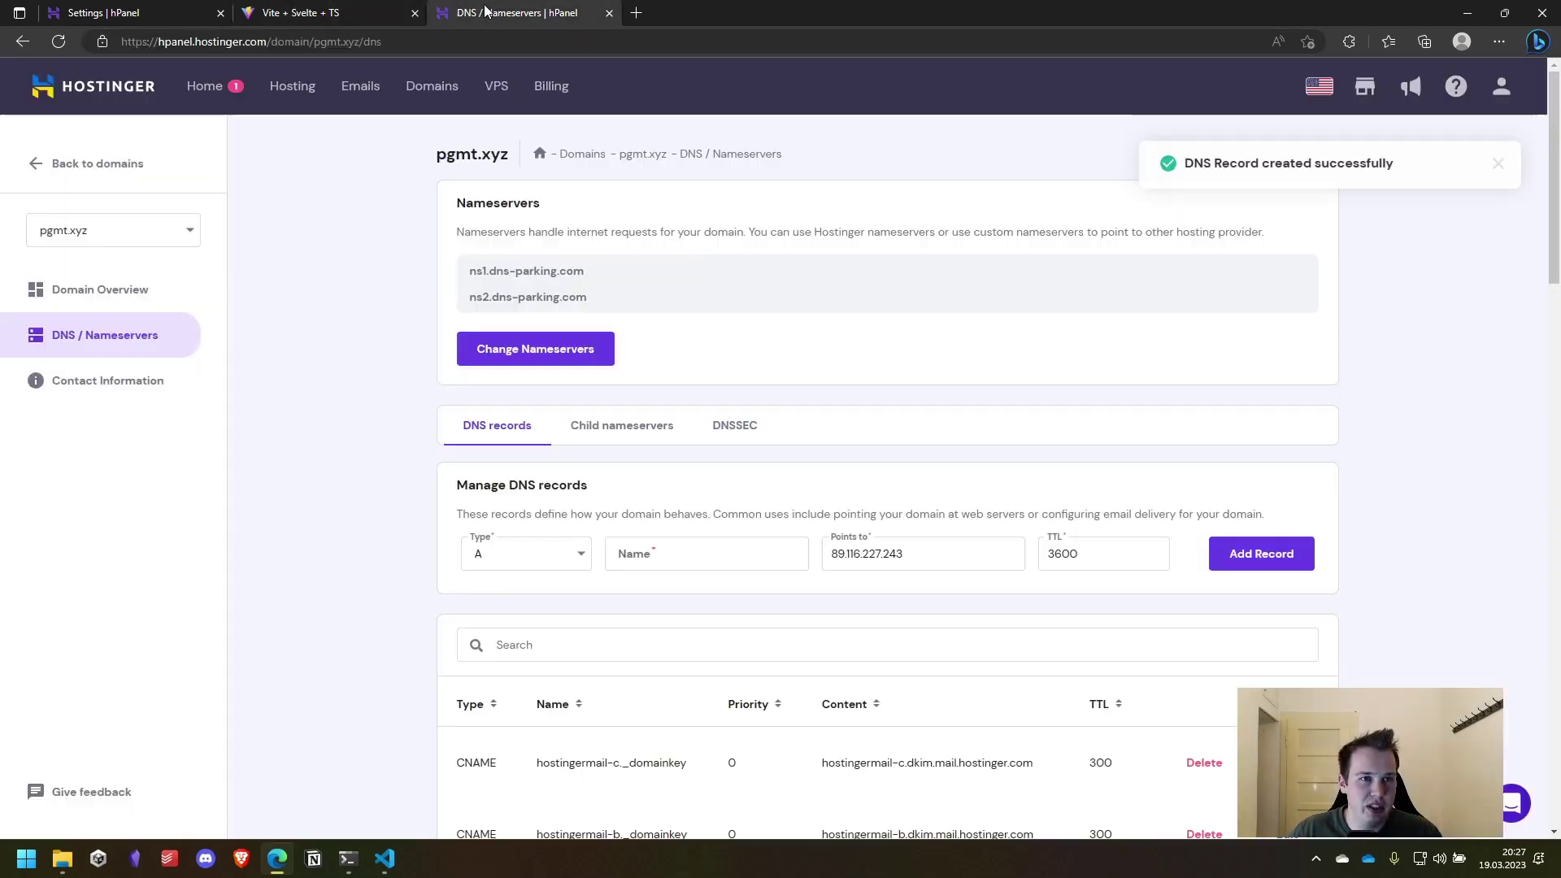
left_click(636, 13)
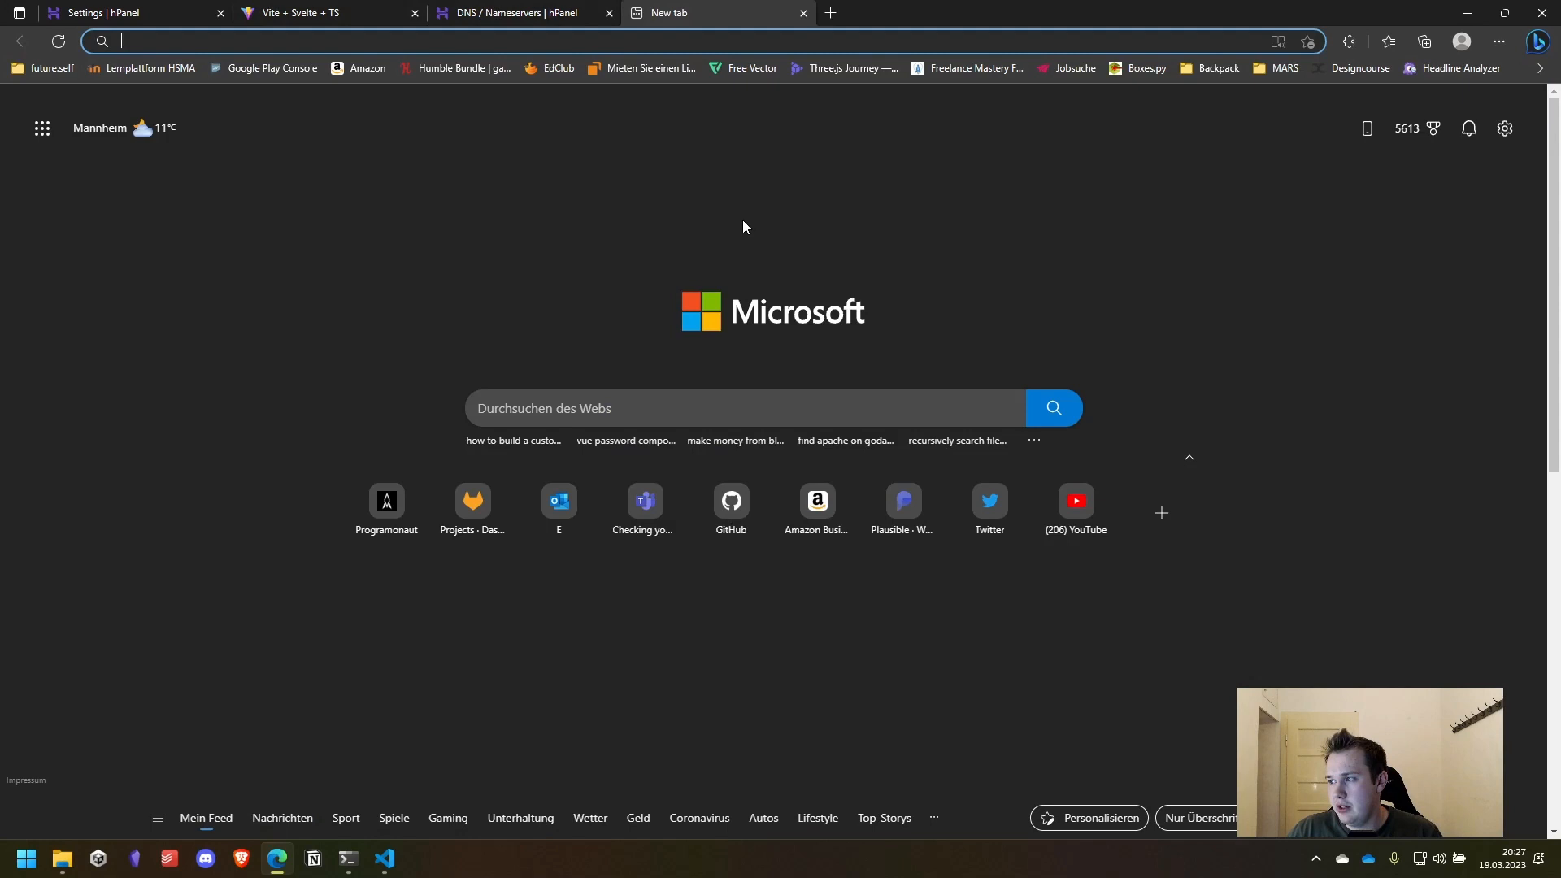
type("pgmt.xyz")
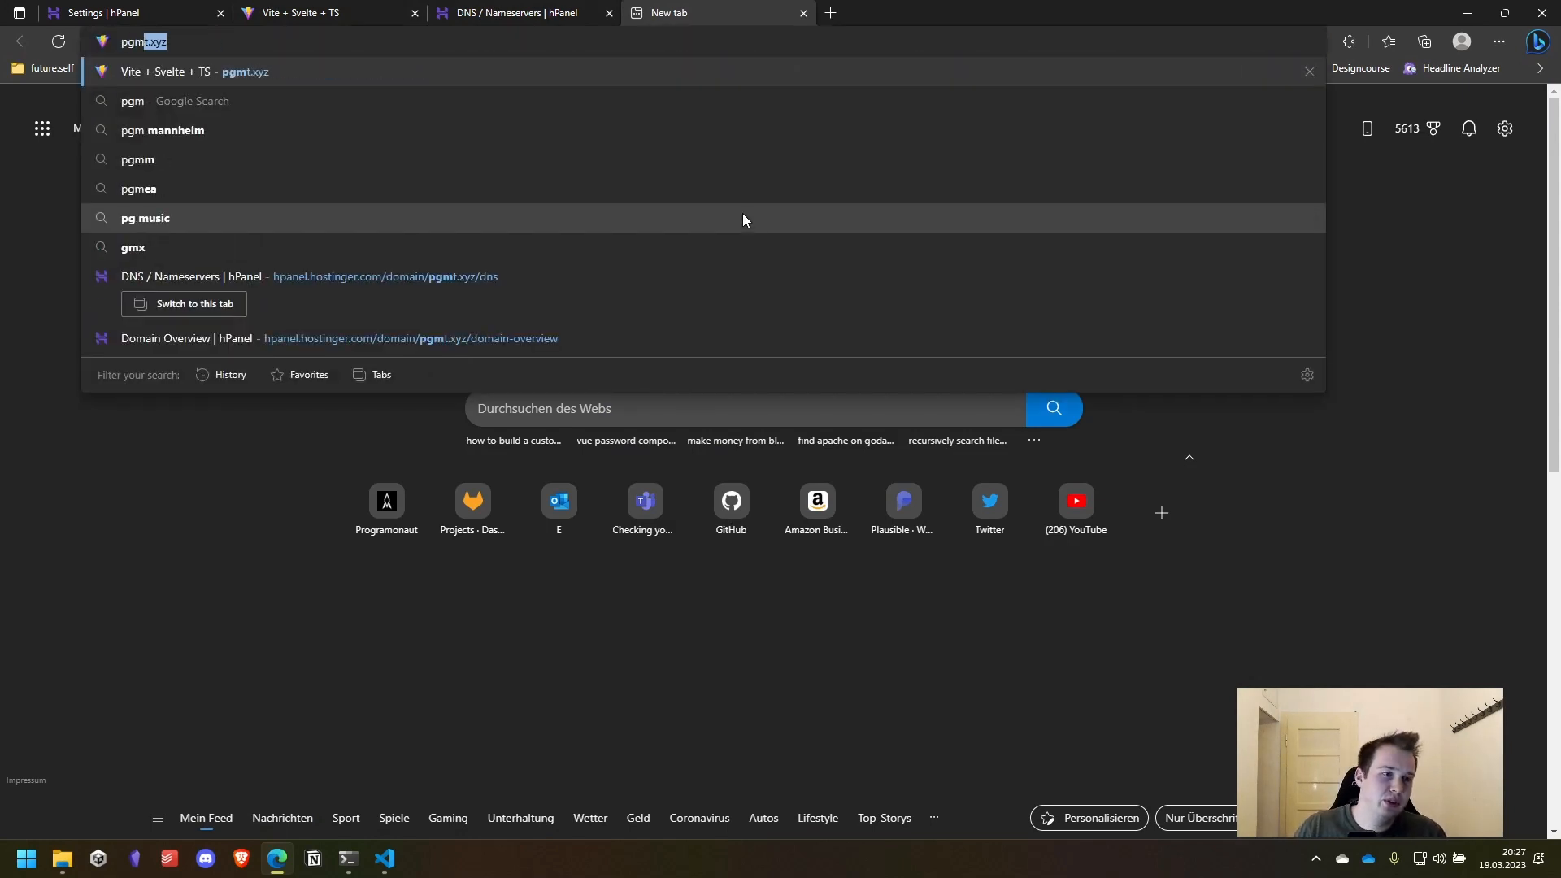
left_click(263, 76)
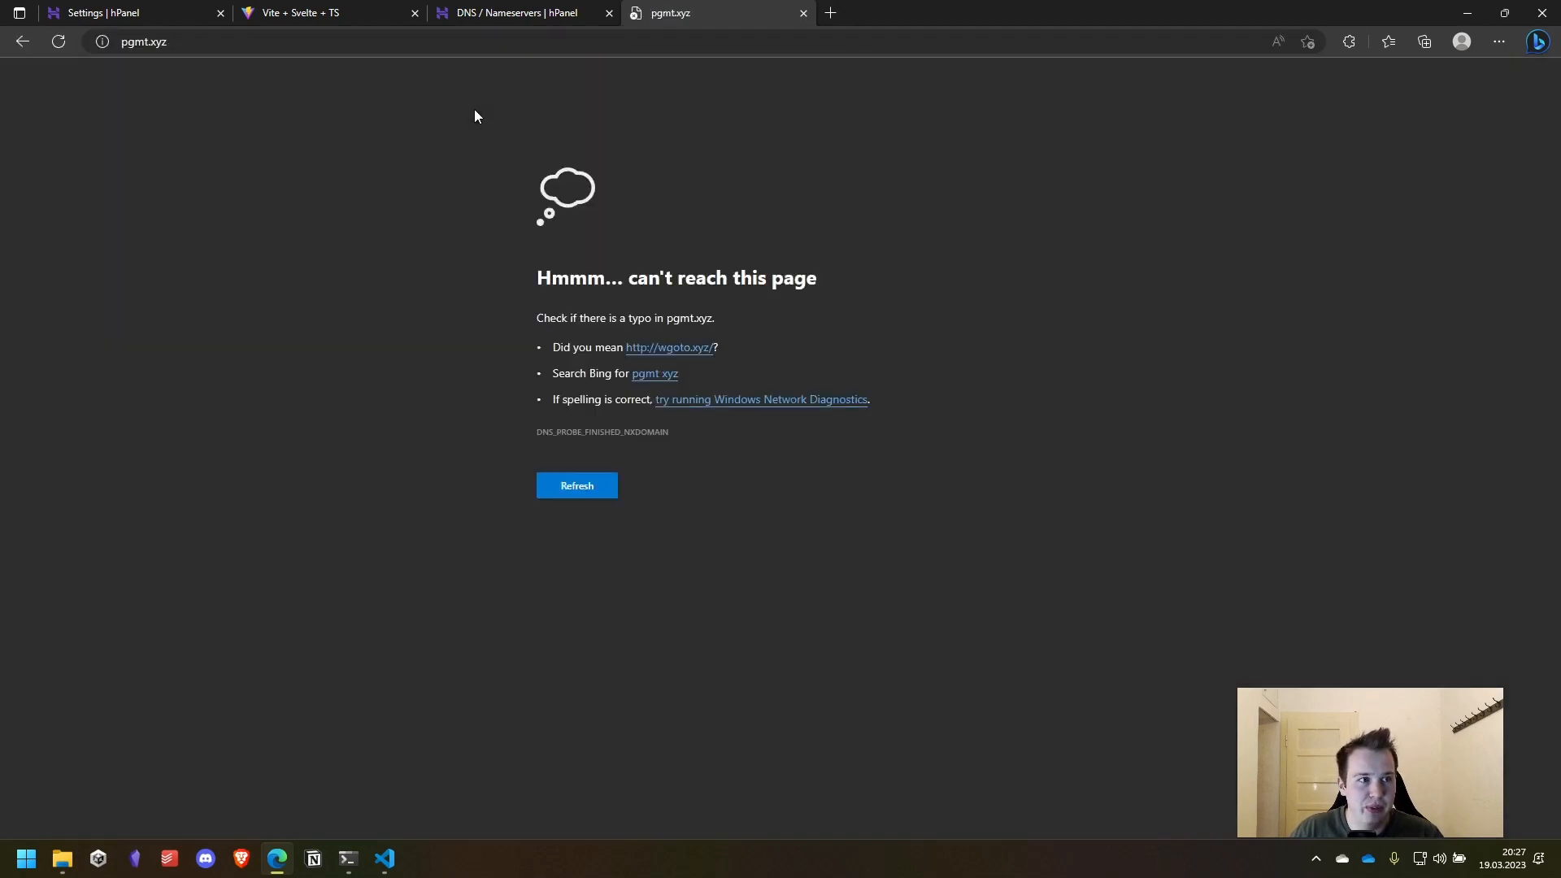
left_click(58, 42)
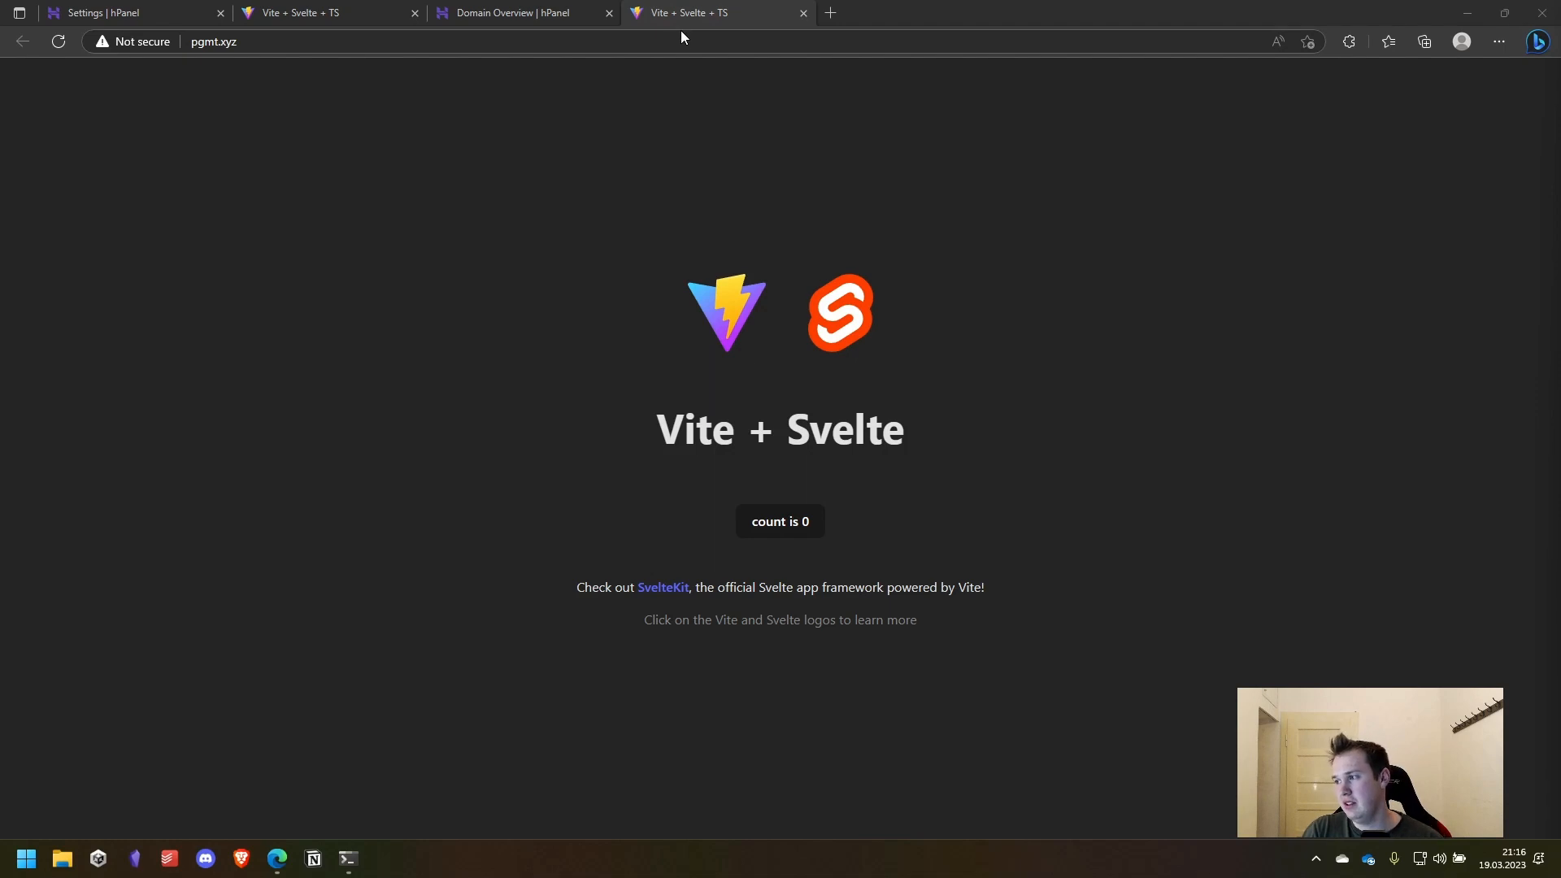
Compare the pages at 89.116.227.243 and pgmt.xyz, both showing the Vite + Svelte app.
left_click(286, 15)
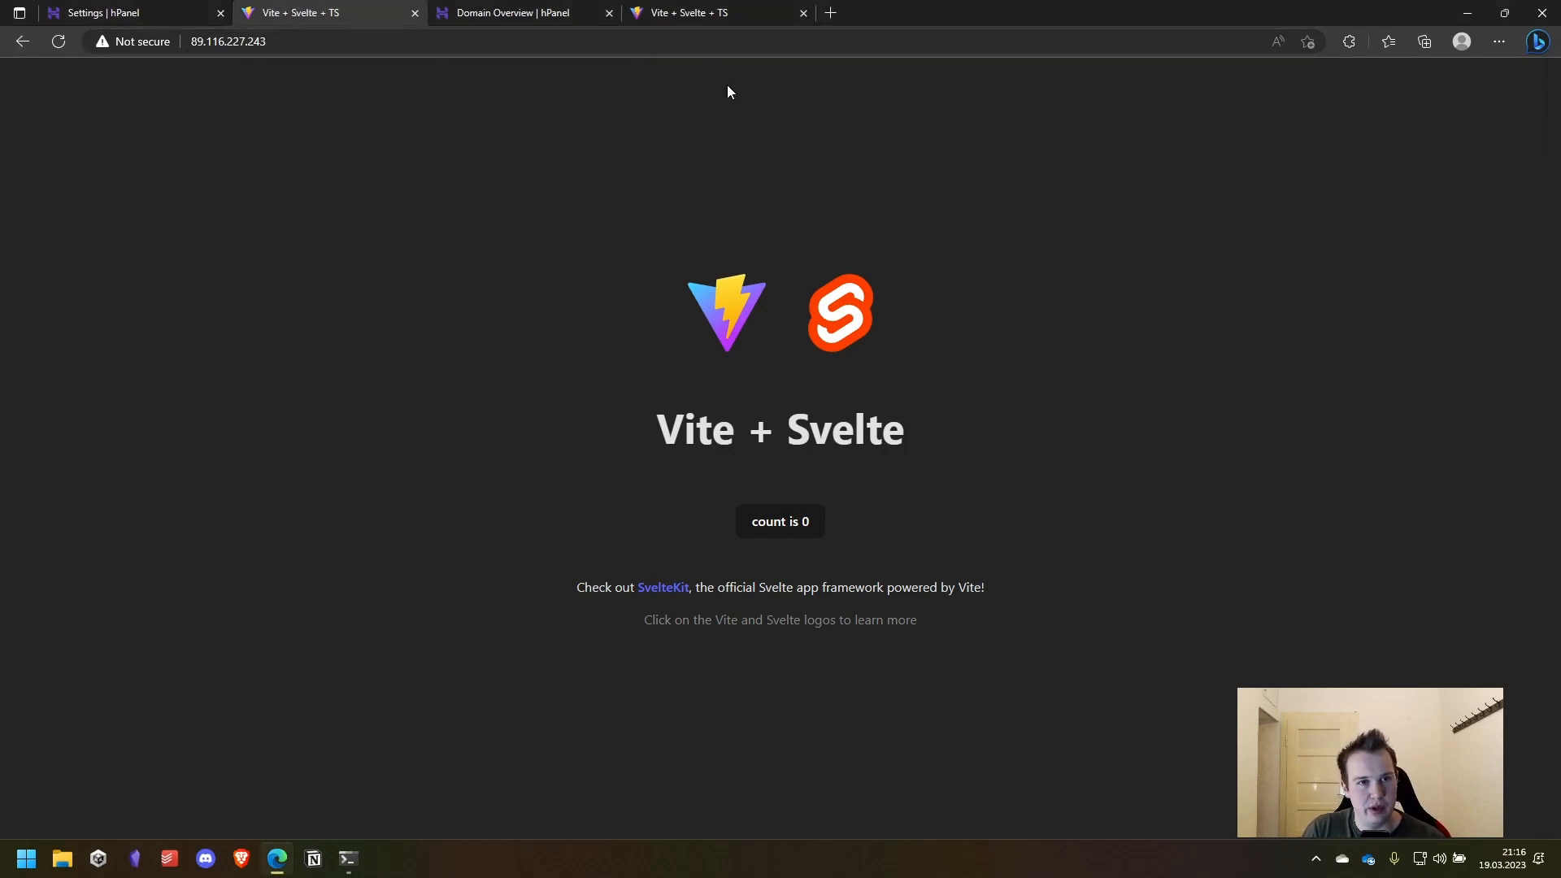
left_click(717, 20)
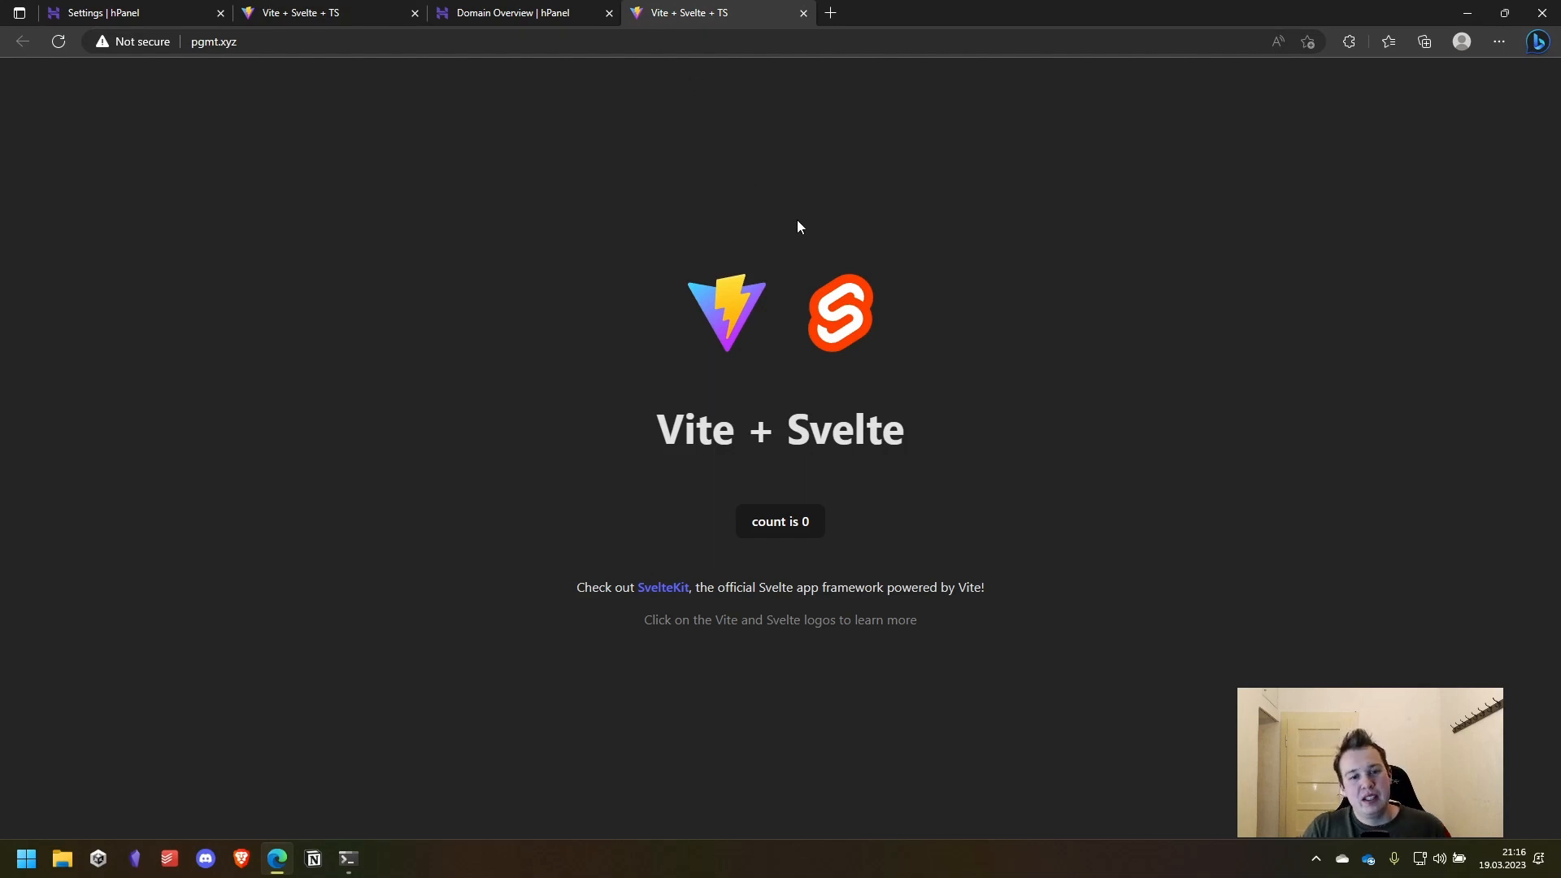